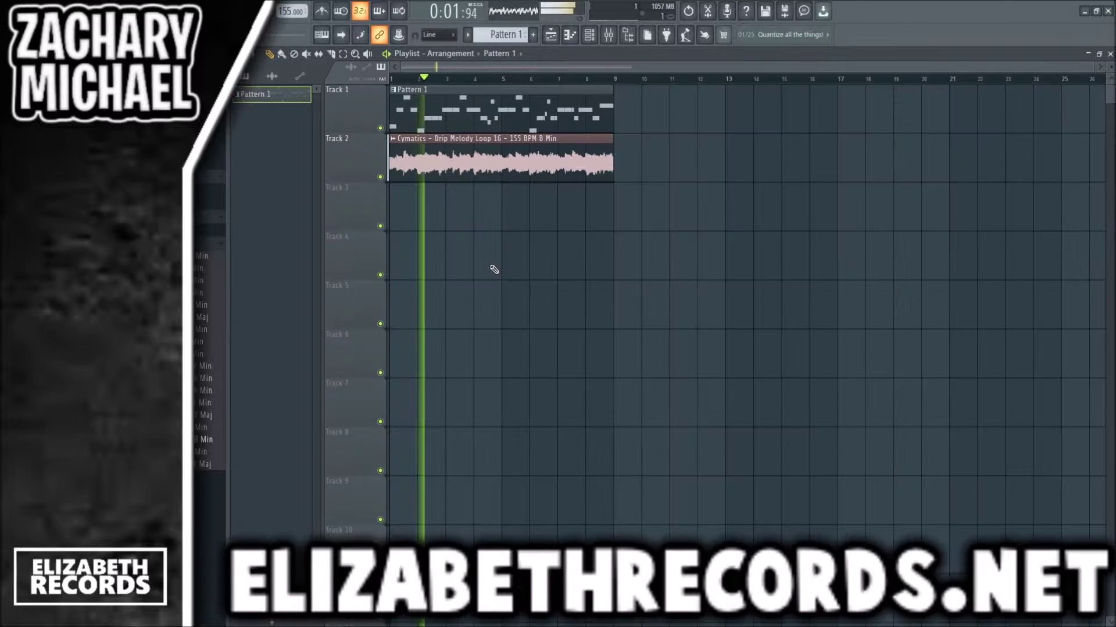
# Step: Examine the Cymatics Drip Melody Loop's mixer track and sample settings, and the melody notes of Pattern 1, during playback
pyautogui.press('F9')
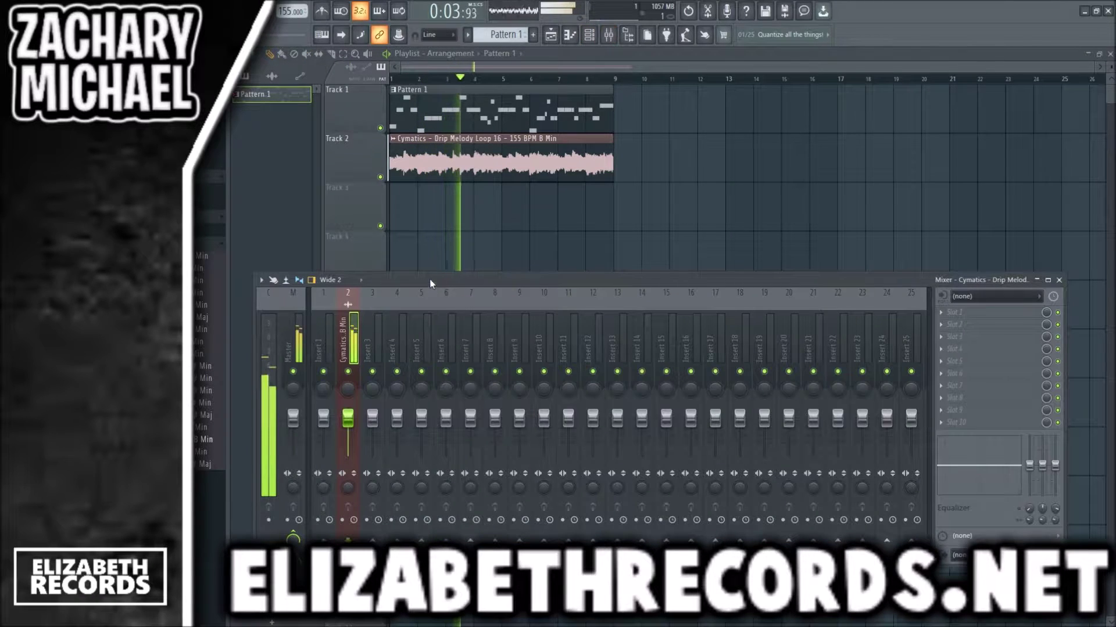
pyautogui.press('F9')
pyautogui.doubleClick(459, 160)
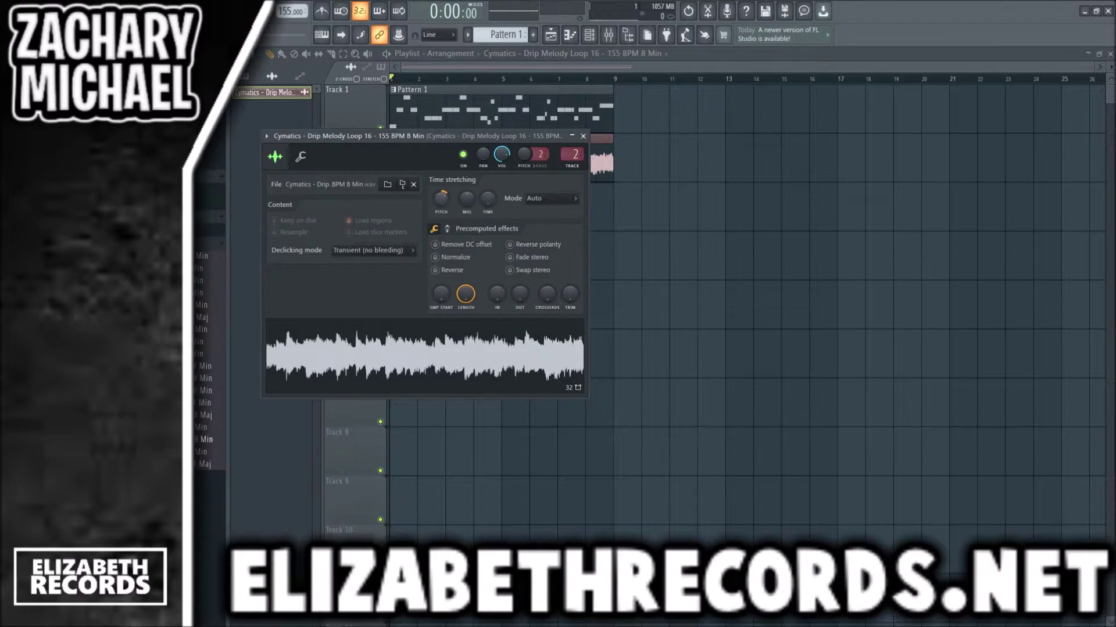
pyautogui.press('space')
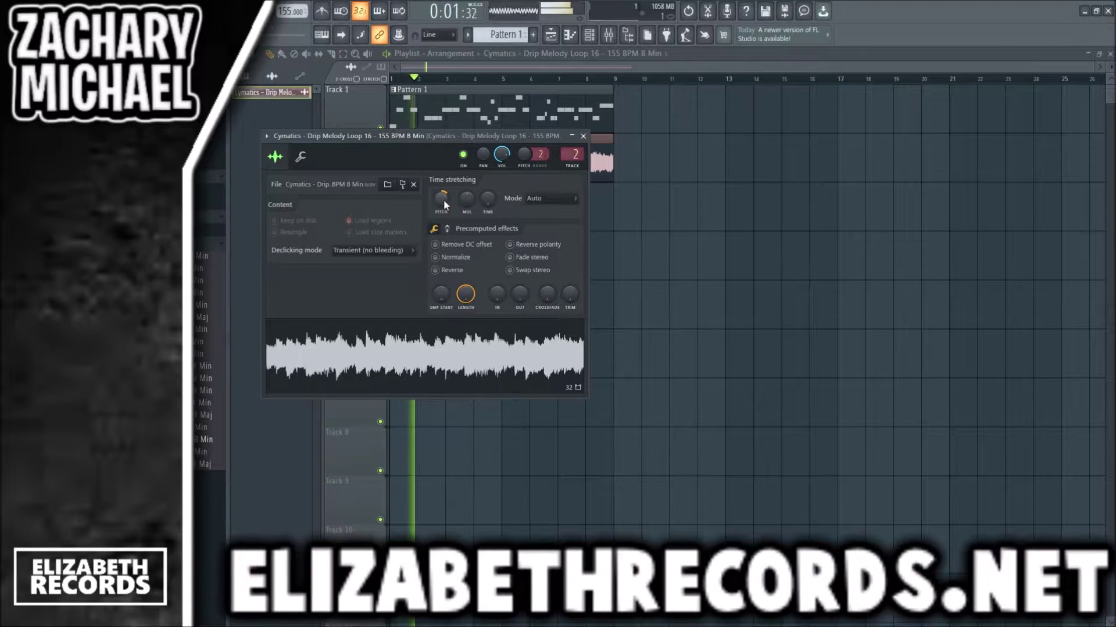
pyautogui.press('Escape')
pyautogui.doubleClick(461, 121)
pyautogui.moveTo(484, 144); pyautogui.dragTo(481, 137)
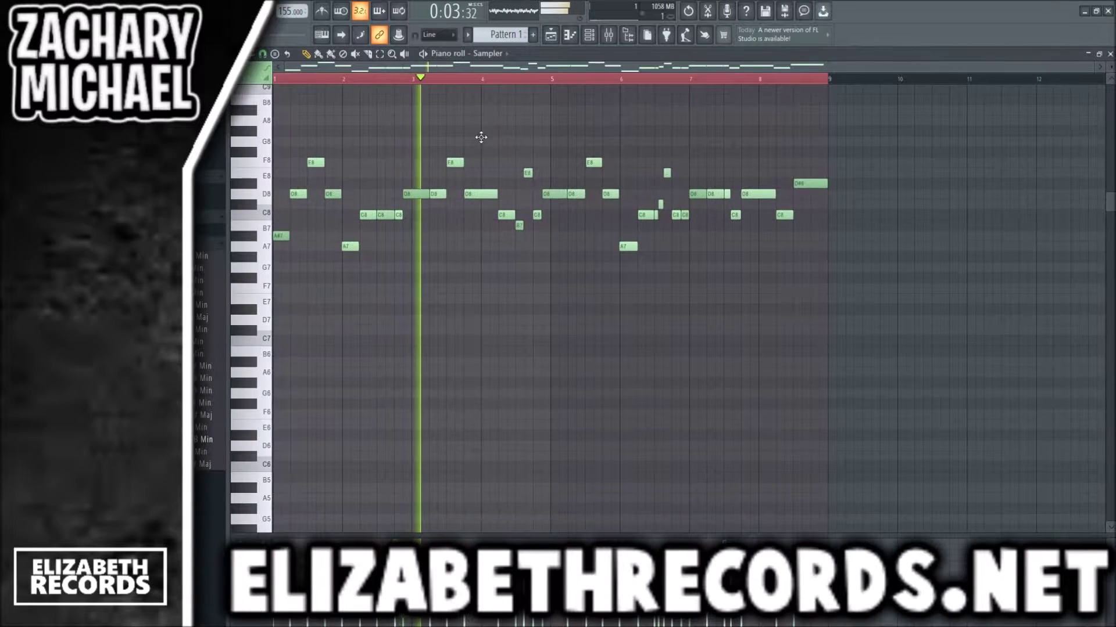
pyautogui.press('F7')
# Step: Cut the low end of the Cymatics melody's mixer track with Fruity Parametric EQ 2 and slightly lower its volume
pyautogui.press('F9')
pyautogui.click(956, 362)
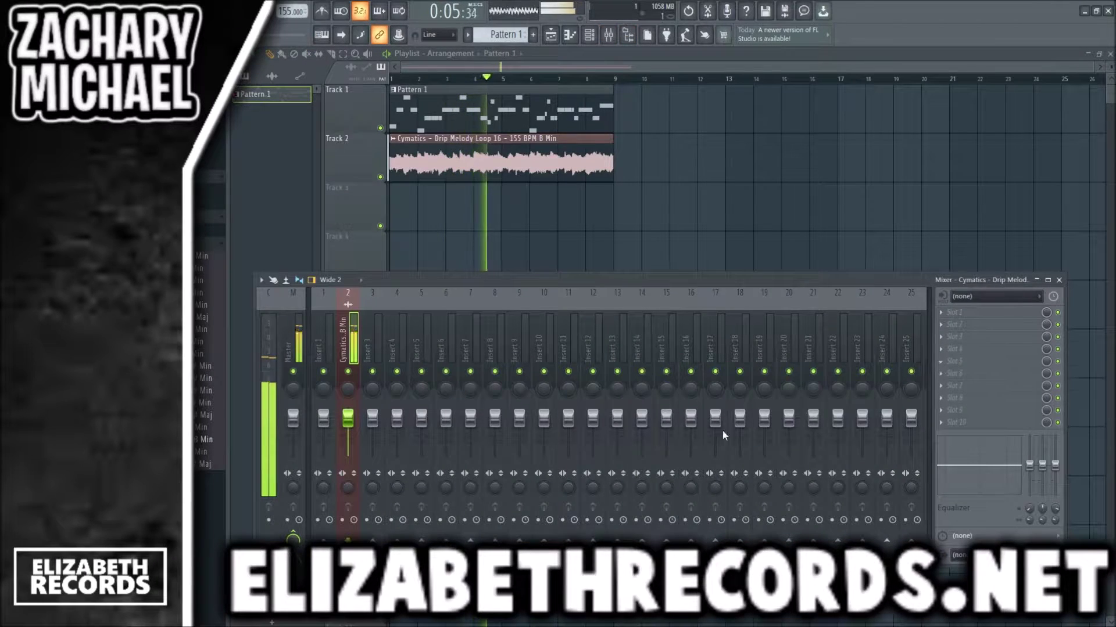
pyautogui.click(676, 436)
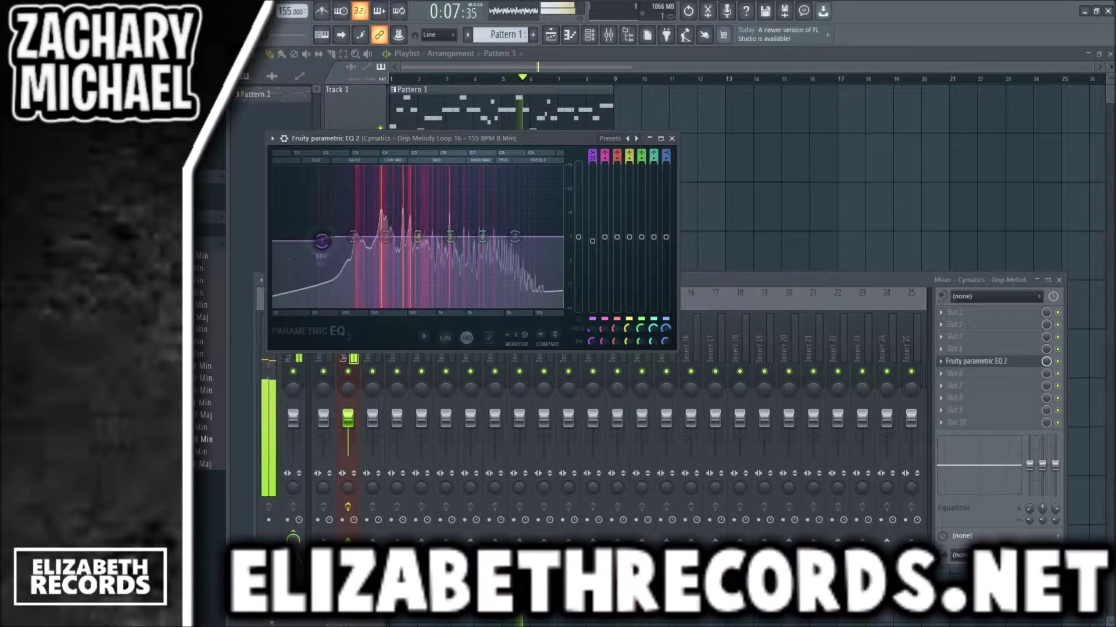
pyautogui.moveTo(320, 236); pyautogui.dragTo(359, 305)
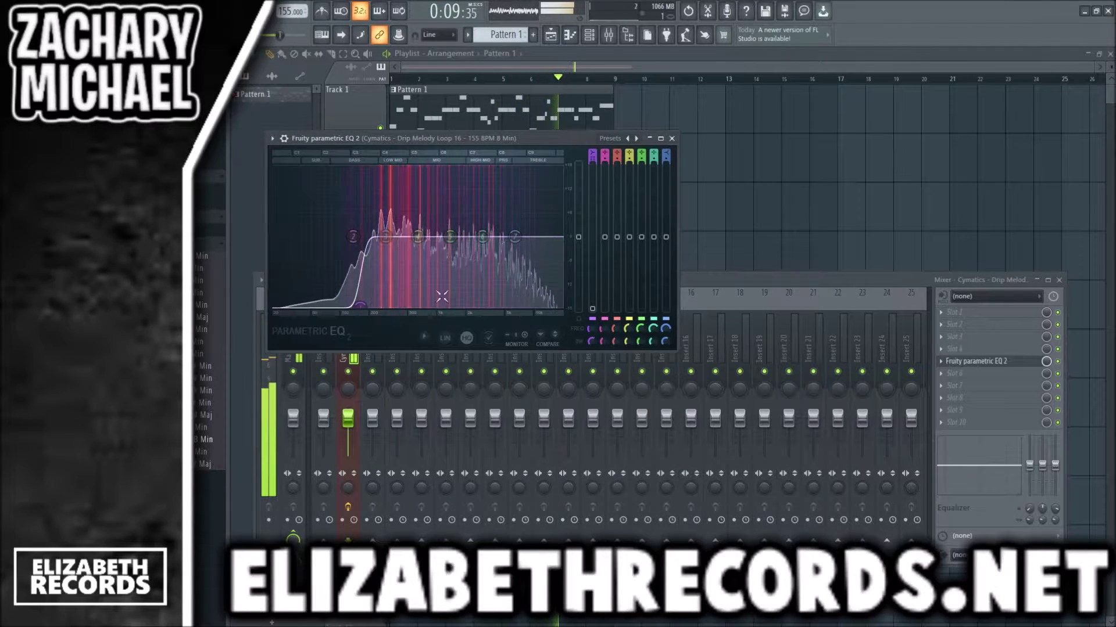
pyautogui.press('Escape')
pyautogui.moveTo(347, 418); pyautogui.dragTo(348, 426)
# Step: Add the Overloaded Clap sample as a new channel on mixer track 3, with hits on steps 9 and 25
pyautogui.press('F5')
pyautogui.press('F5')
pyautogui.press('F6')
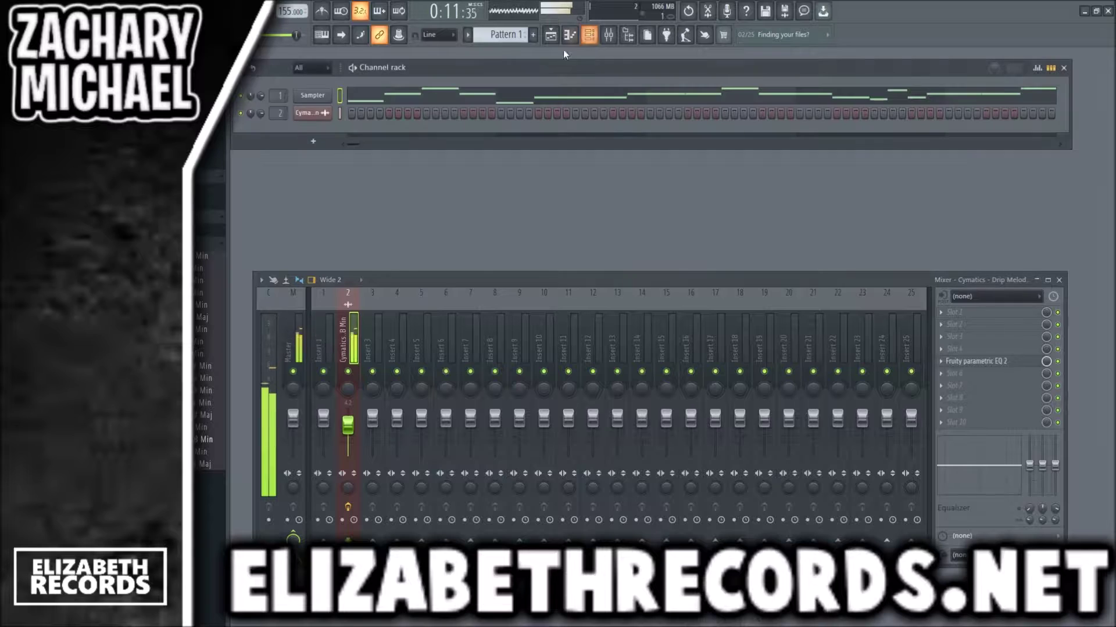
pyautogui.hotkey('alt', 'F8')
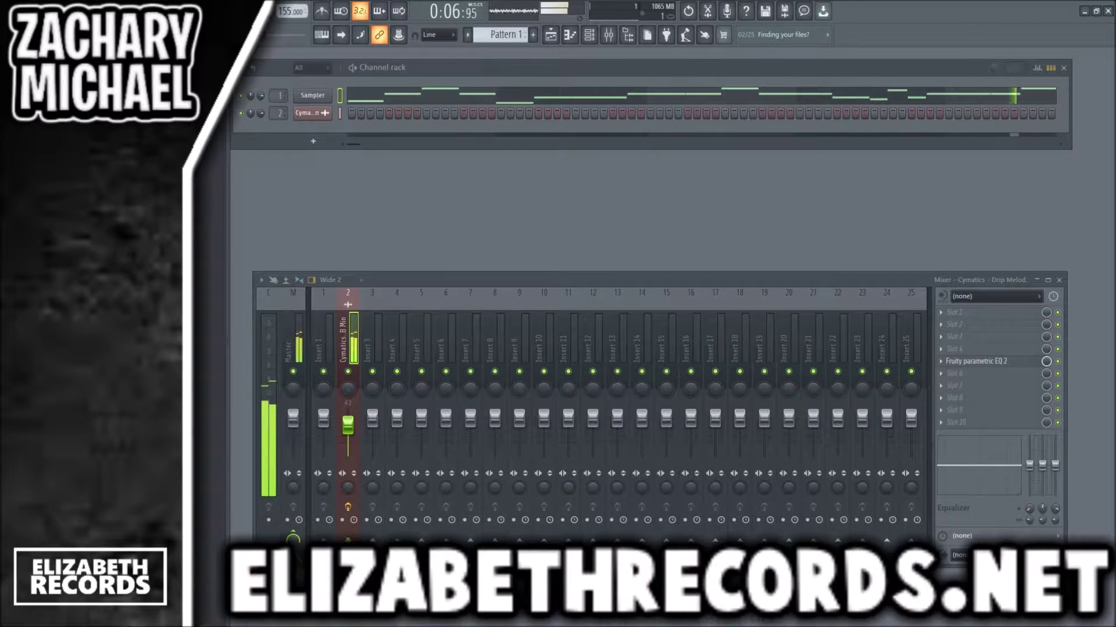
pyautogui.moveTo(290, 134); pyautogui.dragTo(290, 135)
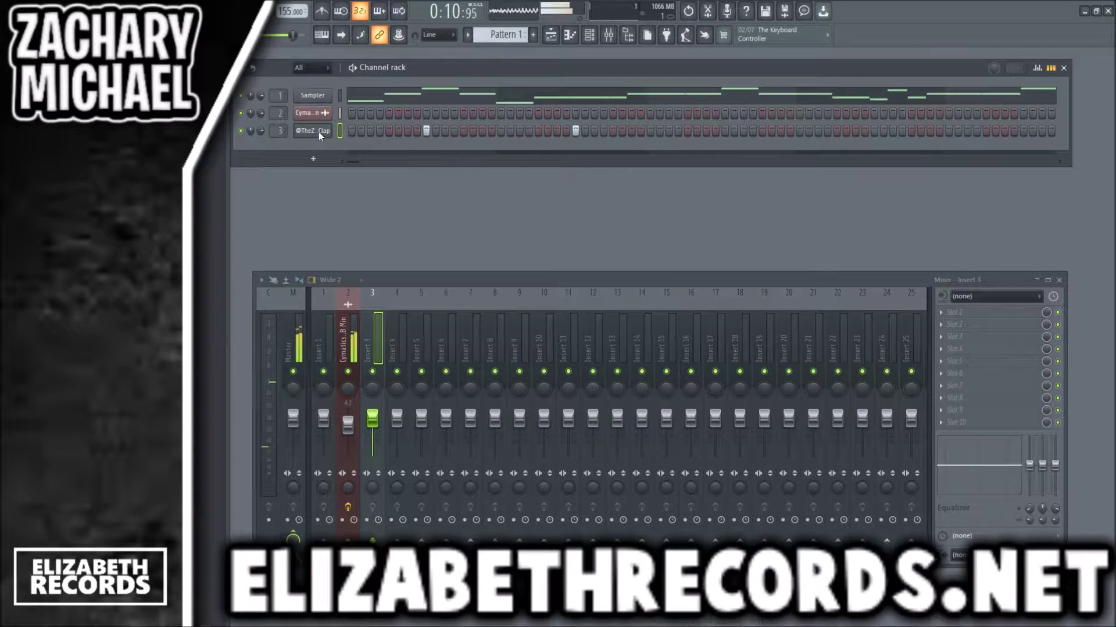
# Step: Send the Overloaded Clap to the piano roll and repeat its C5 hit on beat three of all eight bars
pyautogui.rightClick(319, 134)
pyautogui.click(359, 138)
pyautogui.scroll(5, 371, 192)
pyautogui.rightClick(382, 404)
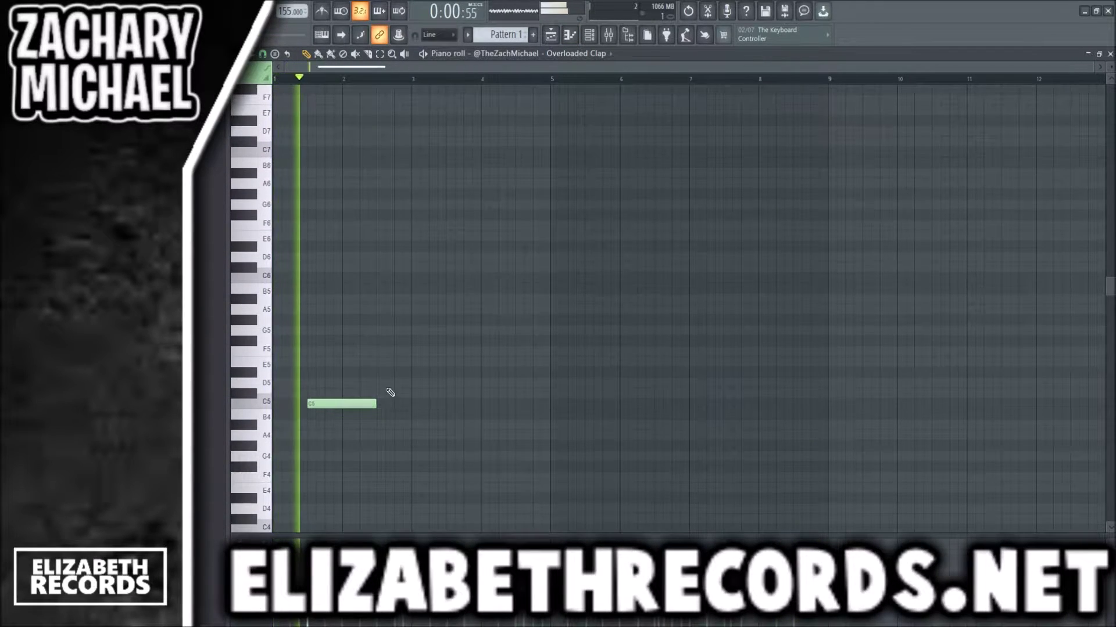
pyautogui.hotkey('ctrl', 'b')
pyautogui.hotkey('ctrl', 'd')
pyautogui.hotkey('ctrl', 'b')
pyautogui.hotkey('ctrl', 'd')
pyautogui.hotkey('ctrl', 'b')
pyautogui.hotkey('ctrl', 'd')
pyautogui.hotkey('shift', 'd')
pyautogui.hotkey('ctrl', 'a')
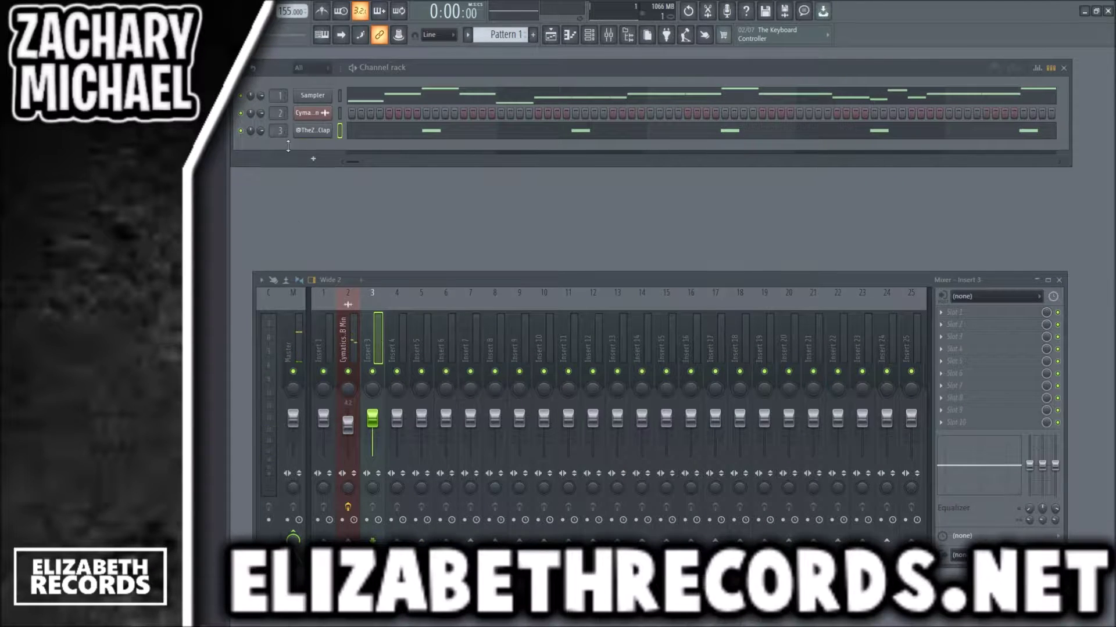
# Step: Add the Sauce Clap as a layer on mixer track 3 and repeat its C5 hit on beat three of all eight bars
pyautogui.moveTo(288, 147); pyautogui.dragTo(285, 147)
pyautogui.scroll(3, 283, 146)
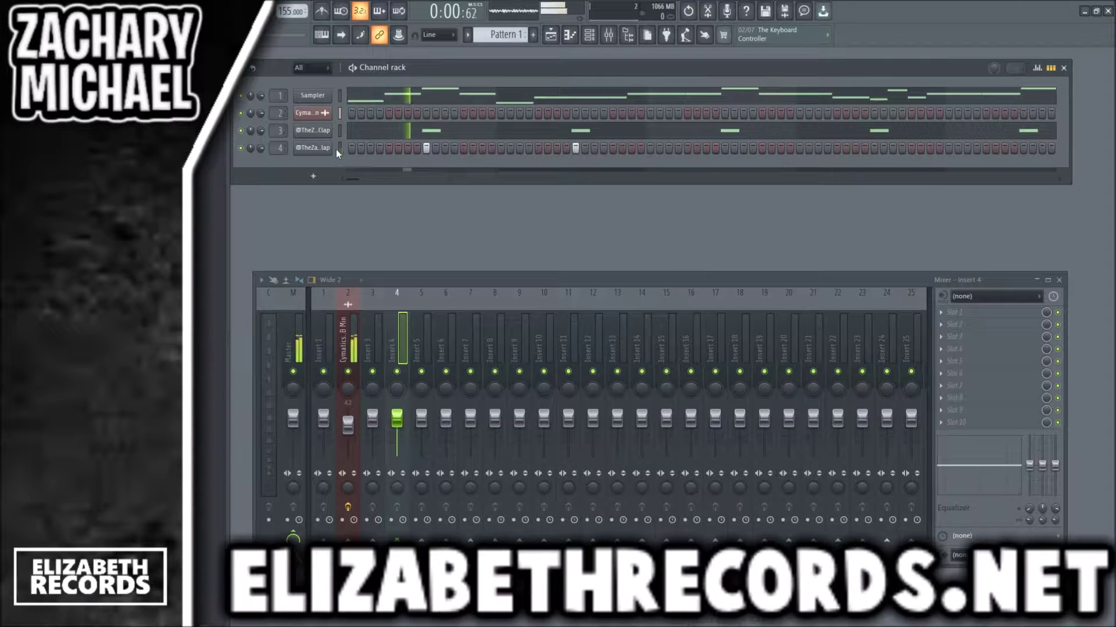
pyautogui.press('F7')
pyautogui.hotkey('ctrl', 'l')
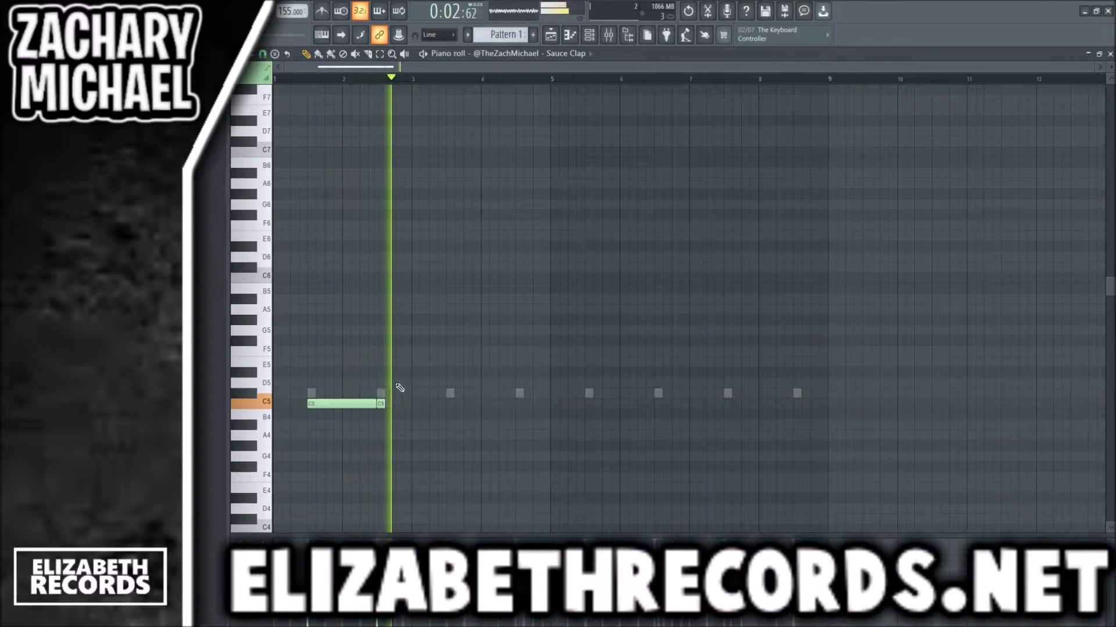
pyautogui.rightClick(382, 403)
pyautogui.hotkey('ctrl', 'b')
pyautogui.hotkey('ctrl', 'b')
pyautogui.hotkey('ctrl', 'b')
pyautogui.rightClick(436, 350)
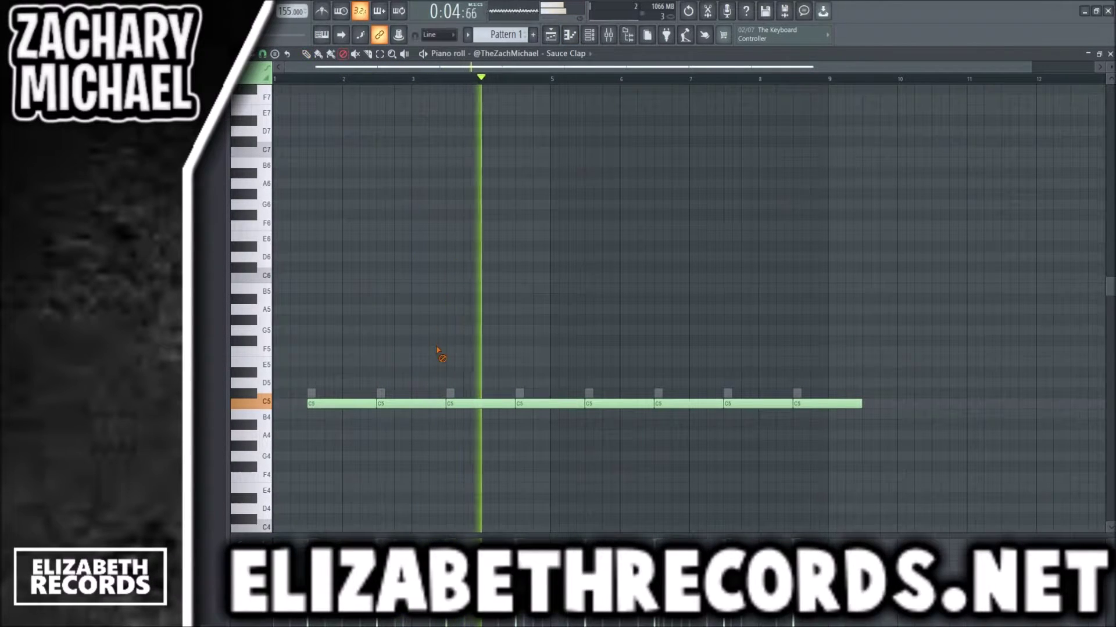
pyautogui.press('F7')
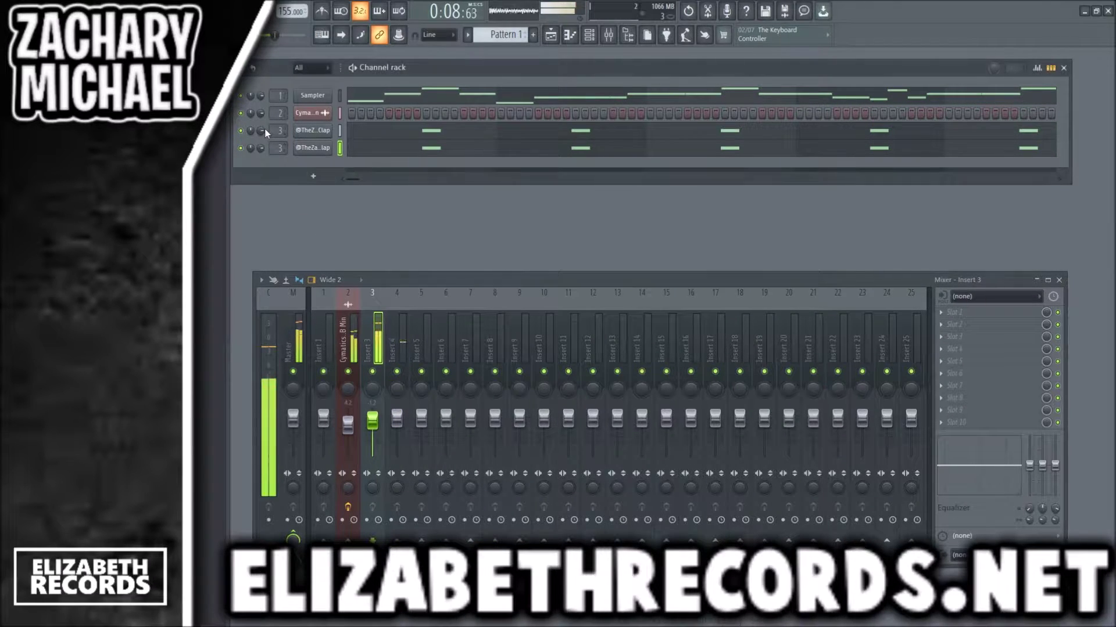
# Step: Add the Fate HiHat sample on mixer track 4 with hits on every second step, and check its sample settings
pyautogui.moveTo(319, 169); pyautogui.dragTo(317, 170)
pyautogui.click(312, 165)
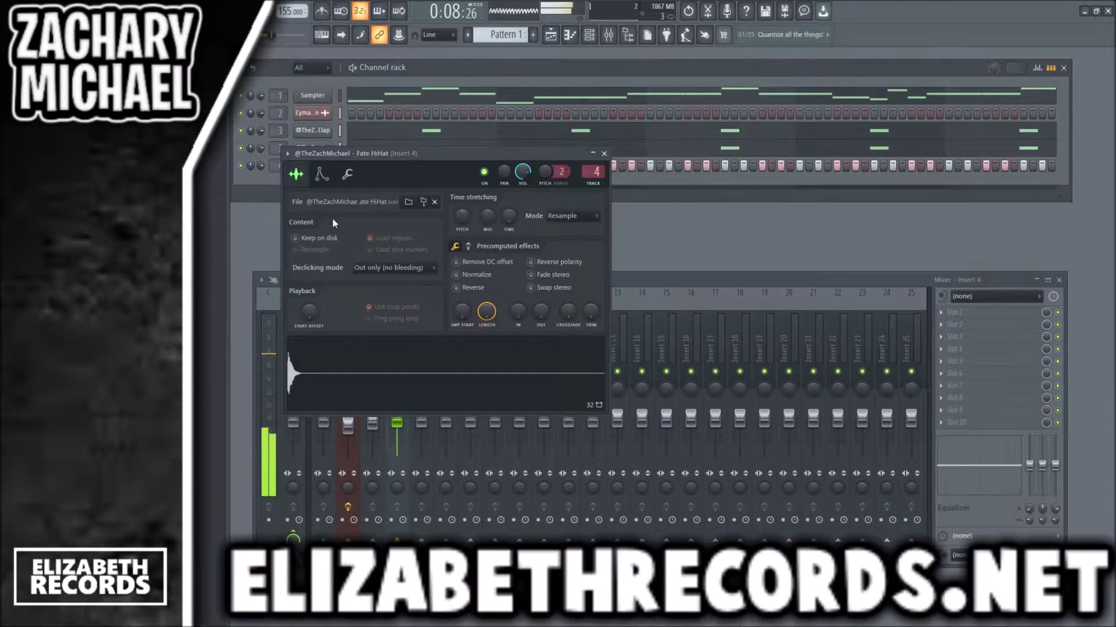
pyautogui.click(324, 168)
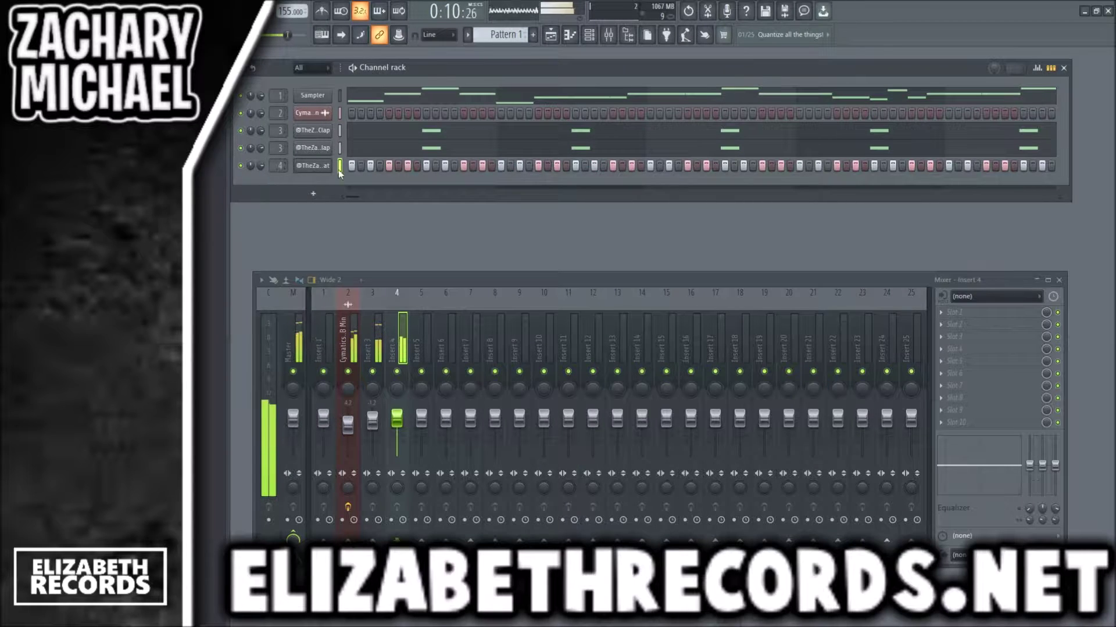
# Step: Chop the Fate HiHat notes on beats two and four of bar 1 into rolls, deleting the second half of the beat-four roll
pyautogui.press('F7')
pyautogui.scroll(-2, 372, 355)
pyautogui.keyDown('ctrl'); pyautogui.click(295, 341); pyautogui.keyUp('ctrl')
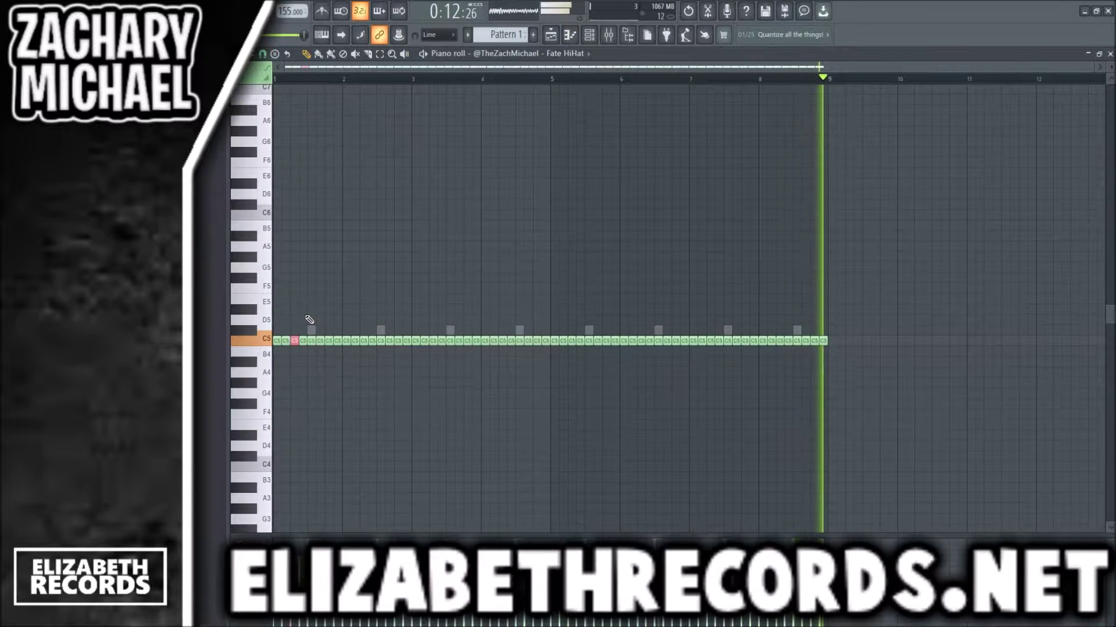
pyautogui.press('space')
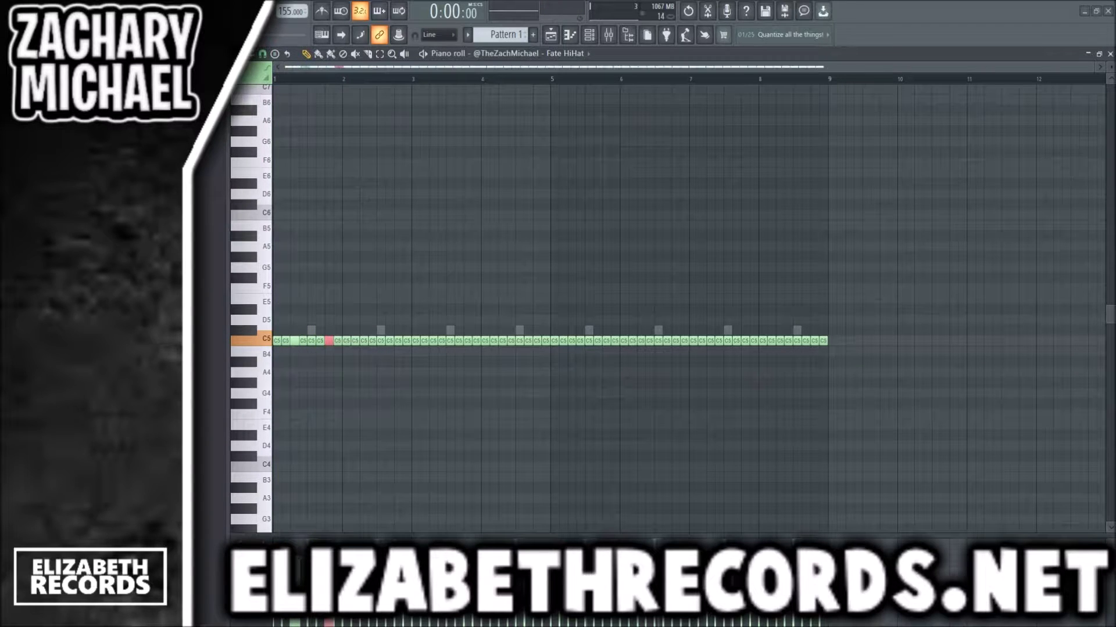
pyautogui.keyDown('ctrl'); pyautogui.scroll(4, 374, 309); pyautogui.keyUp('ctrl')
pyautogui.scroll(4, 381, 191)
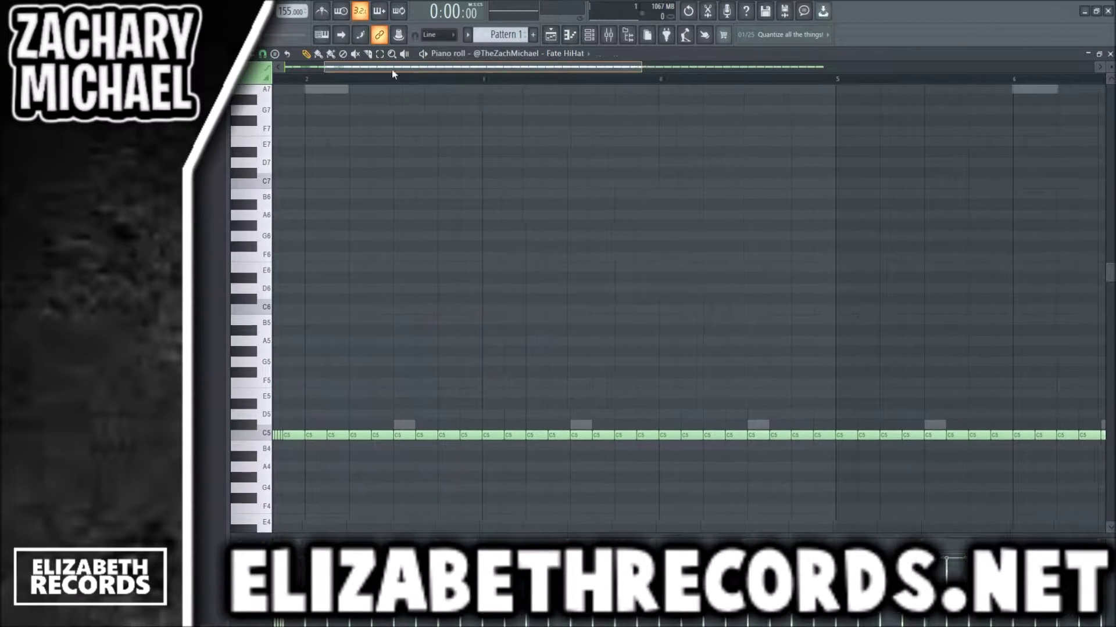
pyautogui.keyDown('ctrl'); pyautogui.scroll(3, 397, 384); pyautogui.keyUp('ctrl')
pyautogui.scroll(-3, 406, 376)
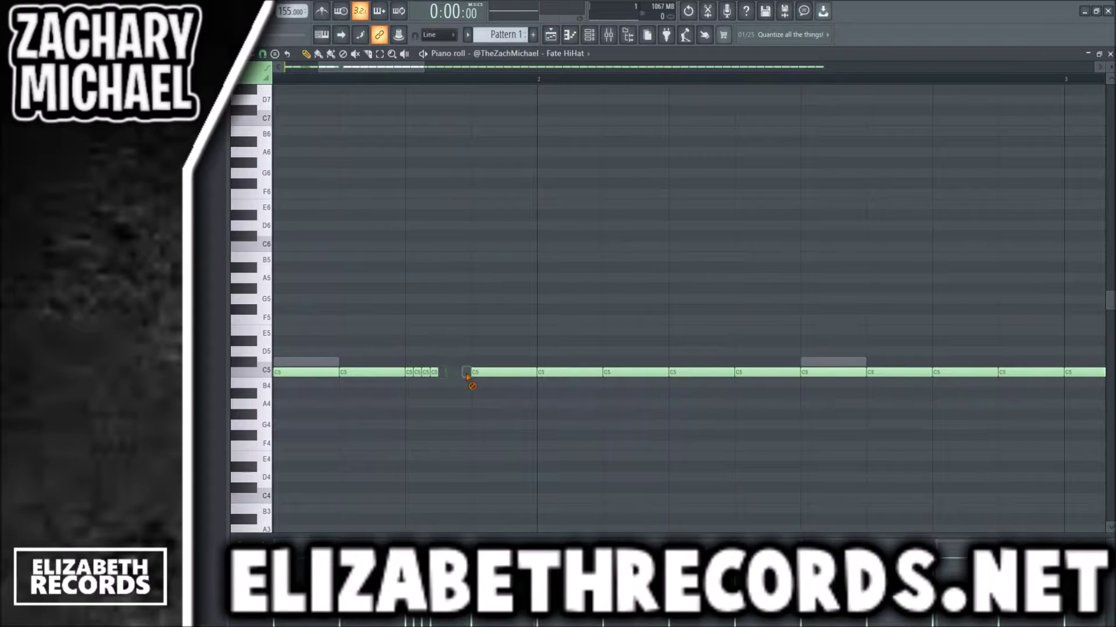
pyautogui.keyDown('ctrl'); pyautogui.scroll(-7, 448, 368); pyautogui.keyUp('ctrl')
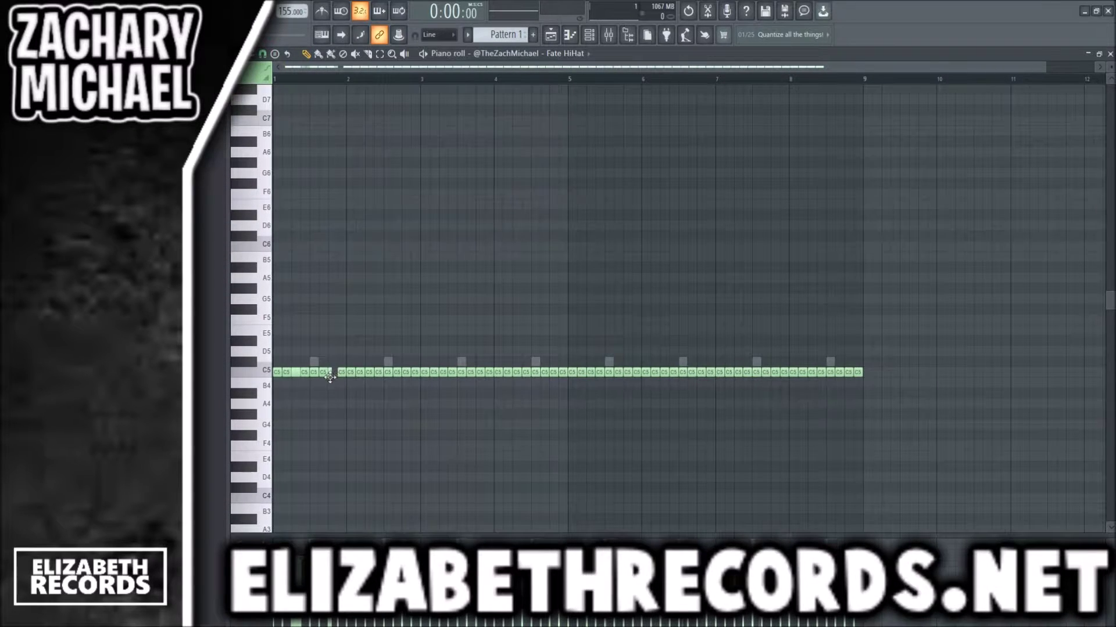
# Step: Add three A4 and two E4 hi-hat hits in bar 2 and play the pattern back
pyautogui.keyDown('ctrl'); pyautogui.scroll(4, 330, 377); pyautogui.keyUp('ctrl')
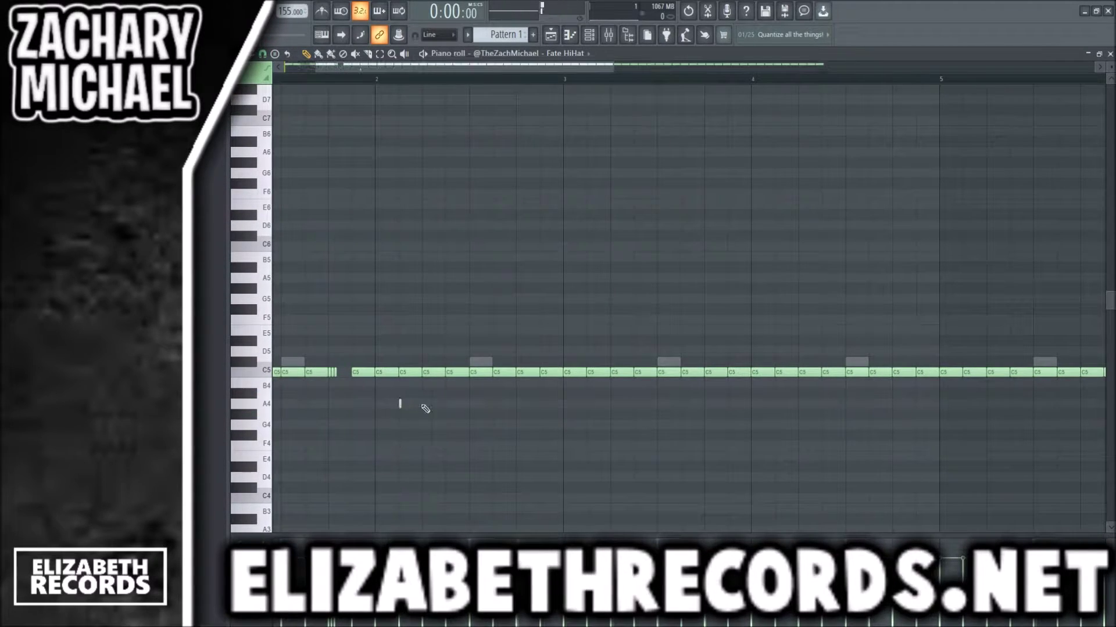
pyautogui.keyDown('ctrl'); pyautogui.scroll(-5, 461, 432); pyautogui.keyUp('ctrl')
pyautogui.press('space')
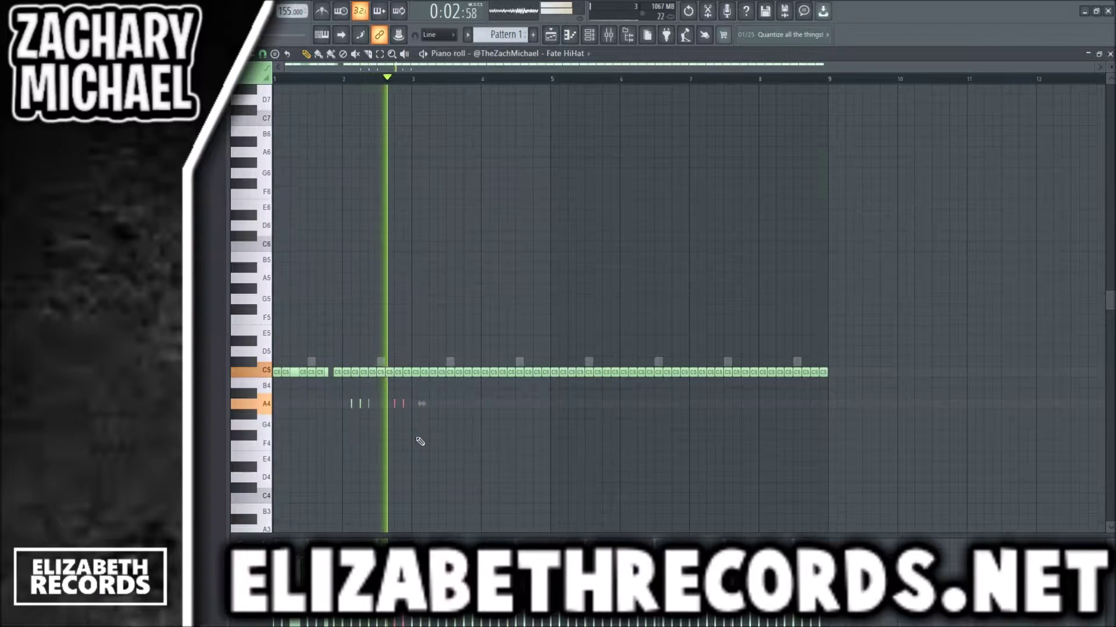
pyautogui.press('space')
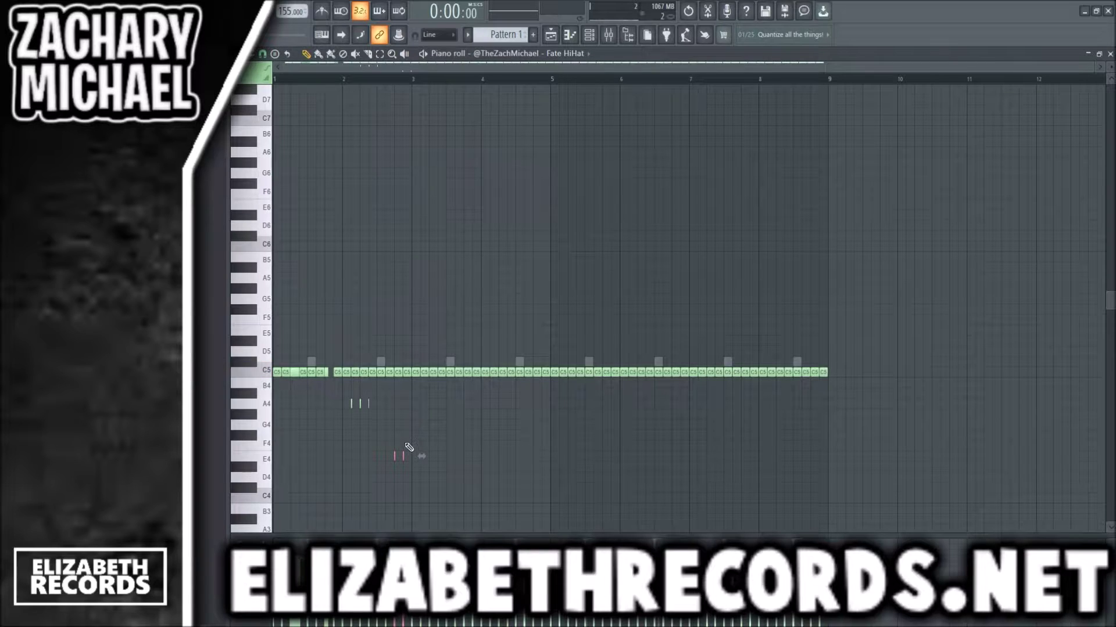
pyautogui.press('space')
# Step: Delete the hi-hat notes from bar 3 onward and duplicate the two-bar phrase into bars 3 and 4
pyautogui.scroll(-3, 451, 361)
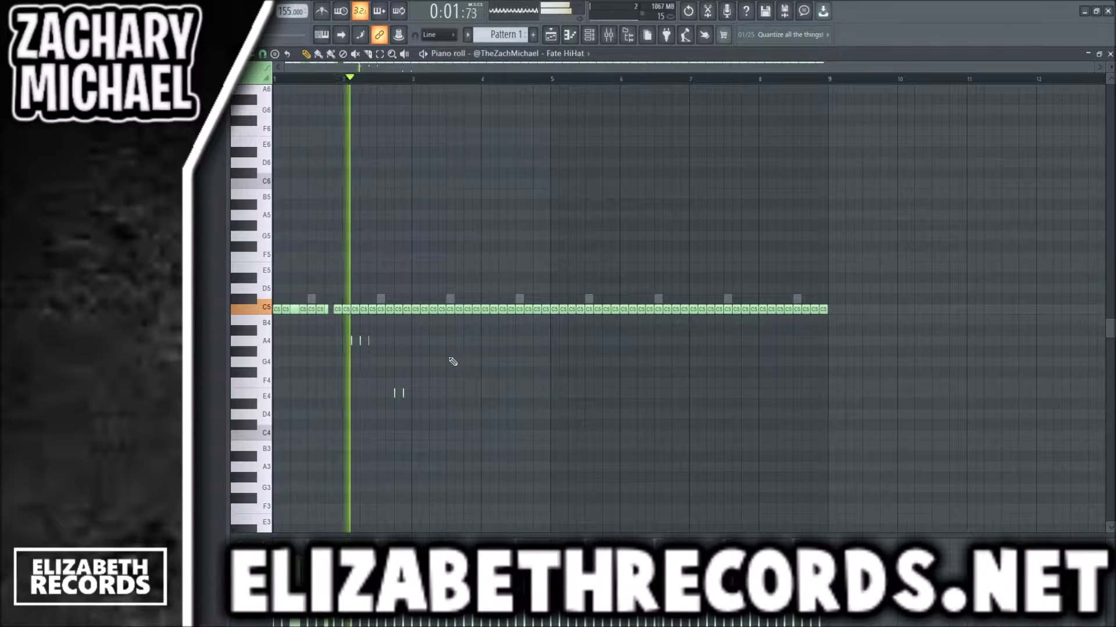
pyautogui.moveTo(906, 334); pyautogui.dragTo(419, 256)
pyautogui.press('space')
pyautogui.press('space')
pyautogui.press('Delete')
pyautogui.hotkey('ctrl', 'b')
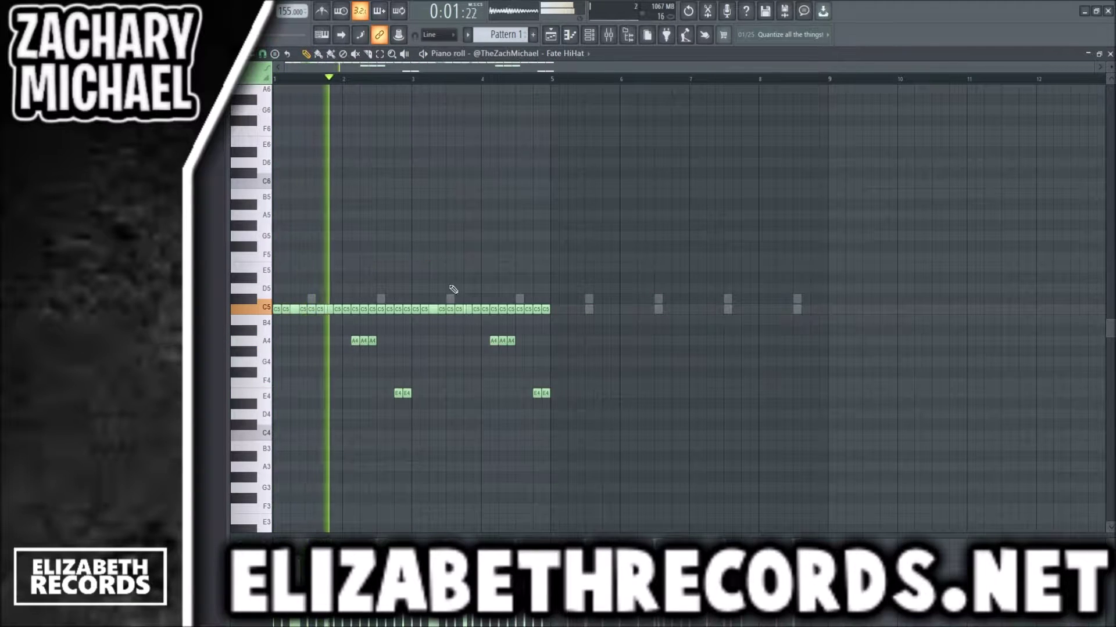
# Step: Rework the C5 hi-hat roll on beat two of bar 3 into a run of very short notes and play it back
pyautogui.keyDown('ctrl'); pyautogui.scroll(3, 434, 349); pyautogui.keyUp('ctrl')
pyautogui.moveTo(435, 314); pyautogui.dragTo(457, 317)
pyautogui.press('space')
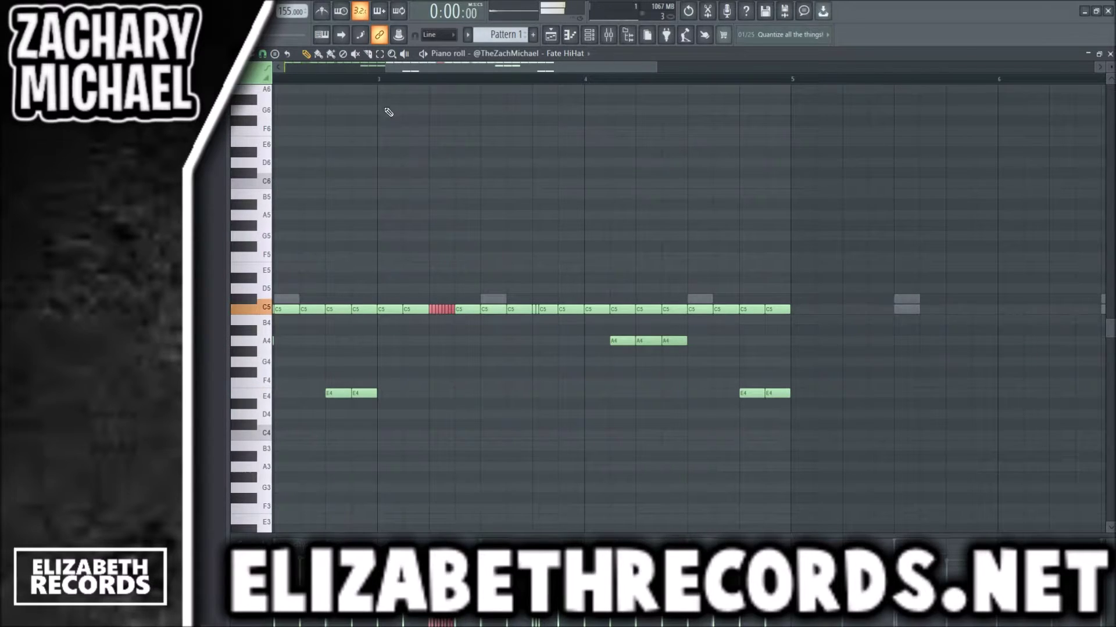
pyautogui.press('space')
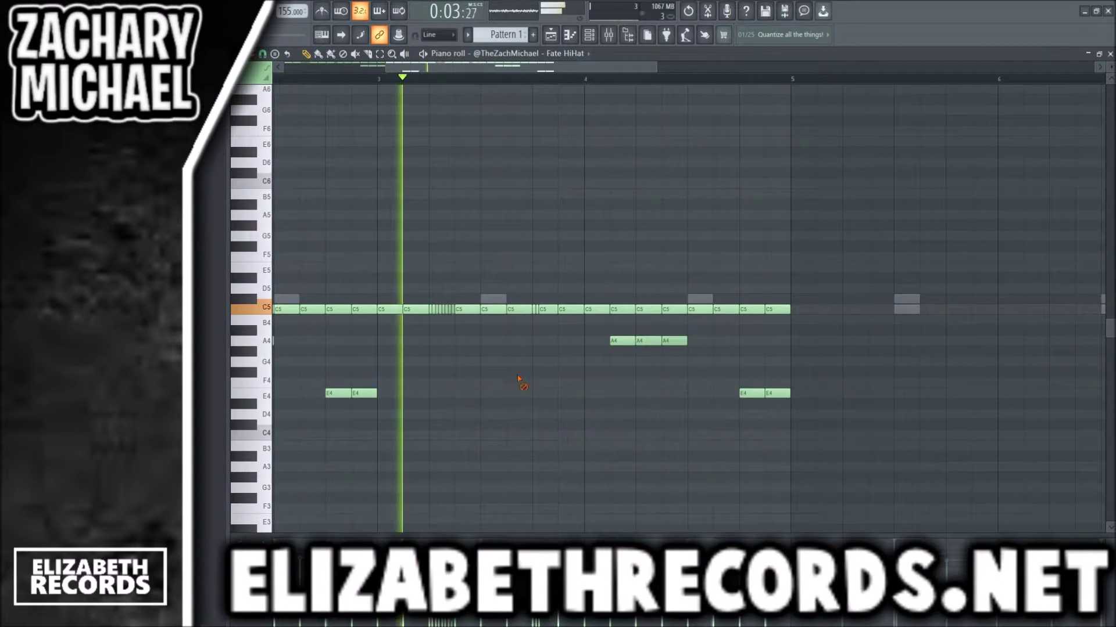
pyautogui.scroll(-5, 522, 386)
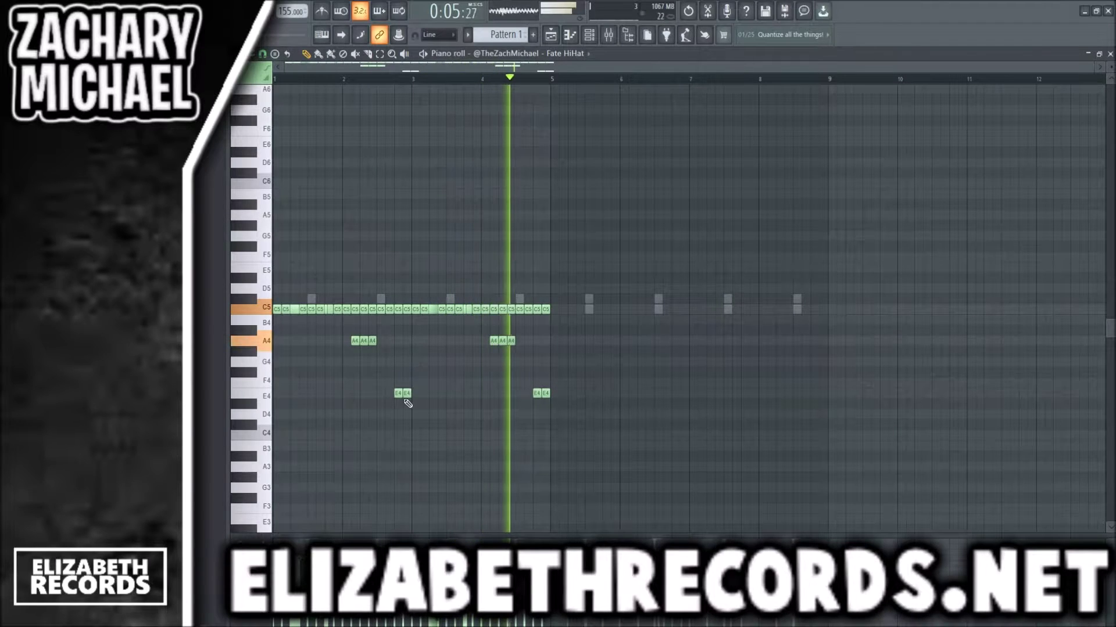
pyautogui.moveTo(407, 406); pyautogui.dragTo(224, 248)
pyautogui.press('Delete')
pyautogui.hotkey('ctrl', 'z')
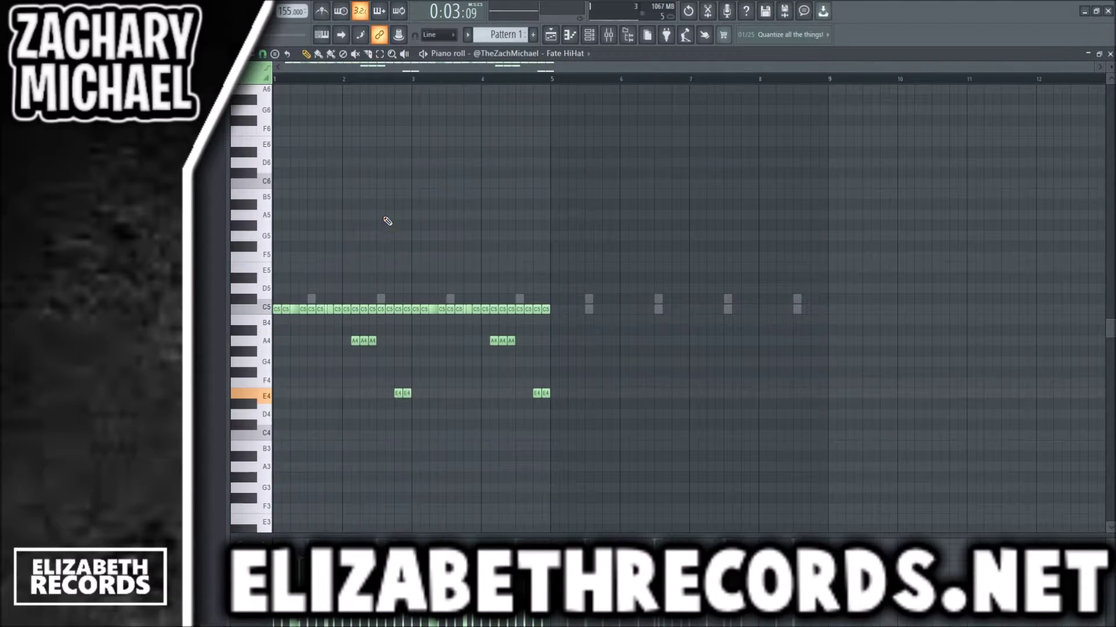
# Step: Delete the A4 hi-hat hits in bars 2 and 4 after listening to the pattern
pyautogui.press('space')
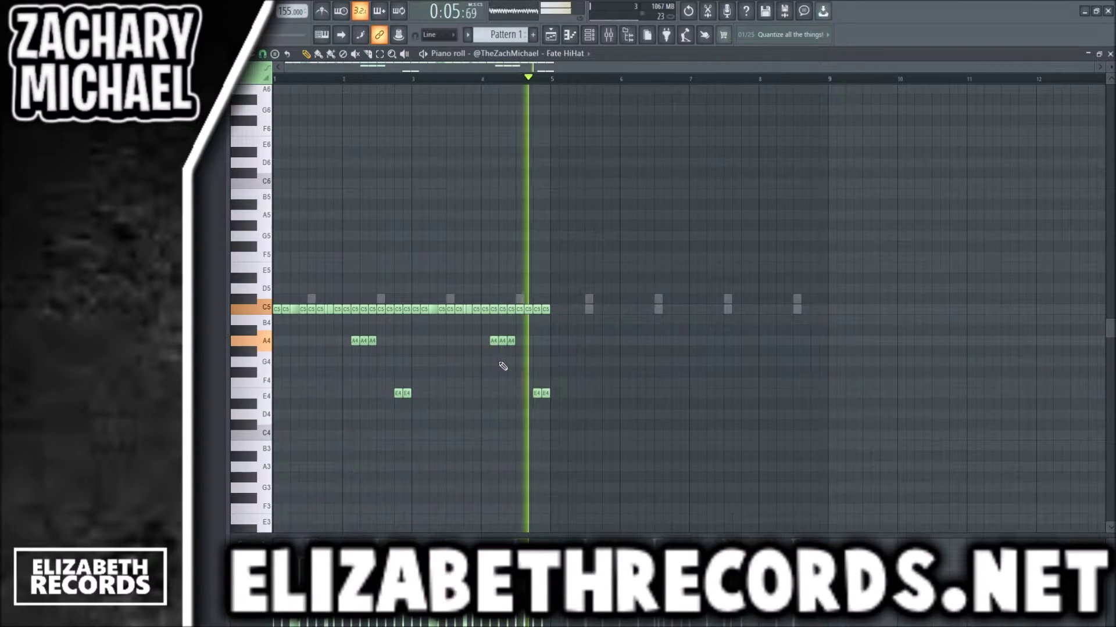
pyautogui.rightClick(502, 341)
pyautogui.rightClick(363, 341)
pyautogui.press('space')
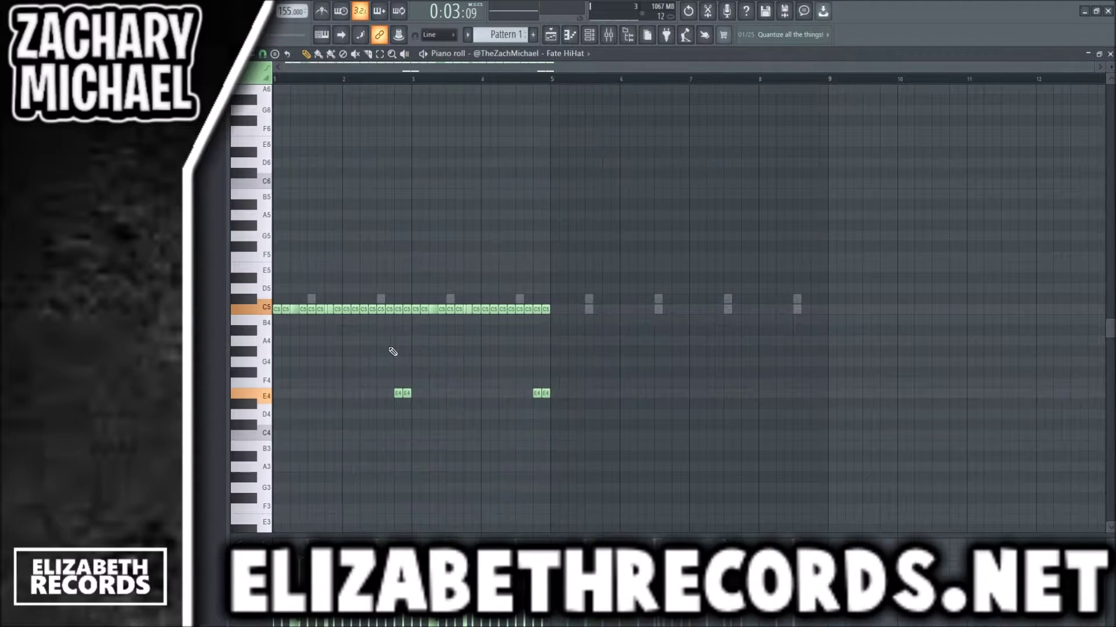
# Step: Add two very short A4 hi-hat hits on beat two of bar 2 and play the pattern back
pyautogui.press('space')
pyautogui.press('space')
pyautogui.press('space')
pyautogui.moveTo(389, 360); pyautogui.dragTo(352, 333)
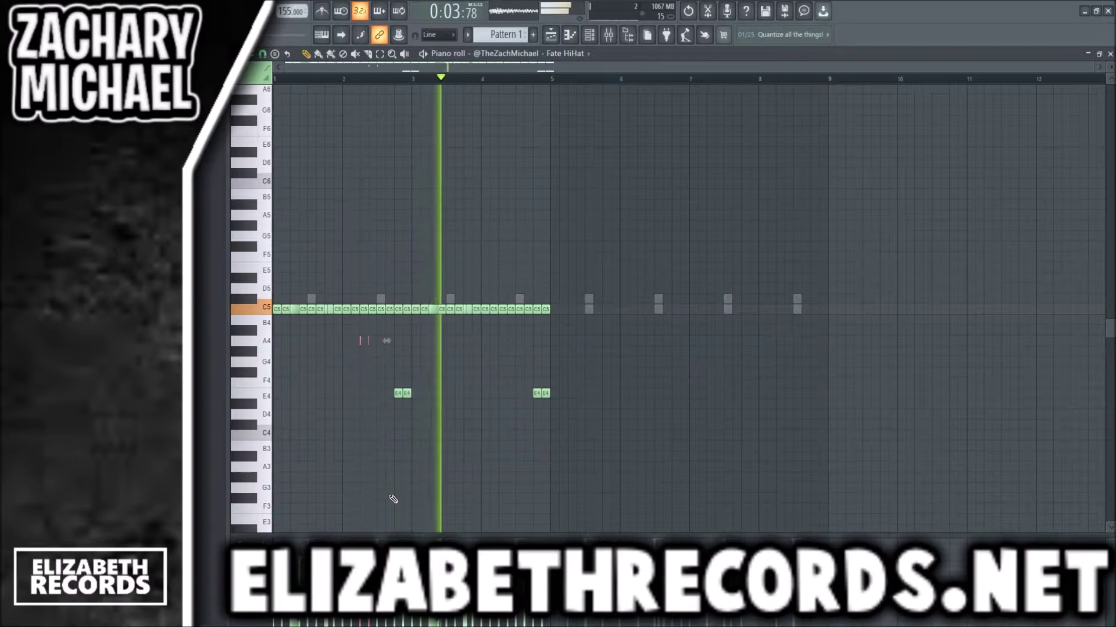
pyautogui.press('space')
pyautogui.press('space')
# Step: Repeat the two short A4 hi-hat hits in bar 4 and lower all four of them to G4
pyautogui.rightClick(445, 413)
pyautogui.moveTo(595, 441); pyautogui.dragTo(421, 283)
pyautogui.press('space')
pyautogui.press('Delete')
pyautogui.press('space')
pyautogui.moveTo(546, 352); pyautogui.dragTo(327, 325)
pyautogui.hotkey('shift', 'Down')
pyautogui.hotkey('shift', 'Down')
pyautogui.press('space')
# Step: Add a short G4 hi-hat hit on beat four of bars 1 and 3 and duplicate the four-bar pattern into bars 5 to 8
pyautogui.click(325, 362)
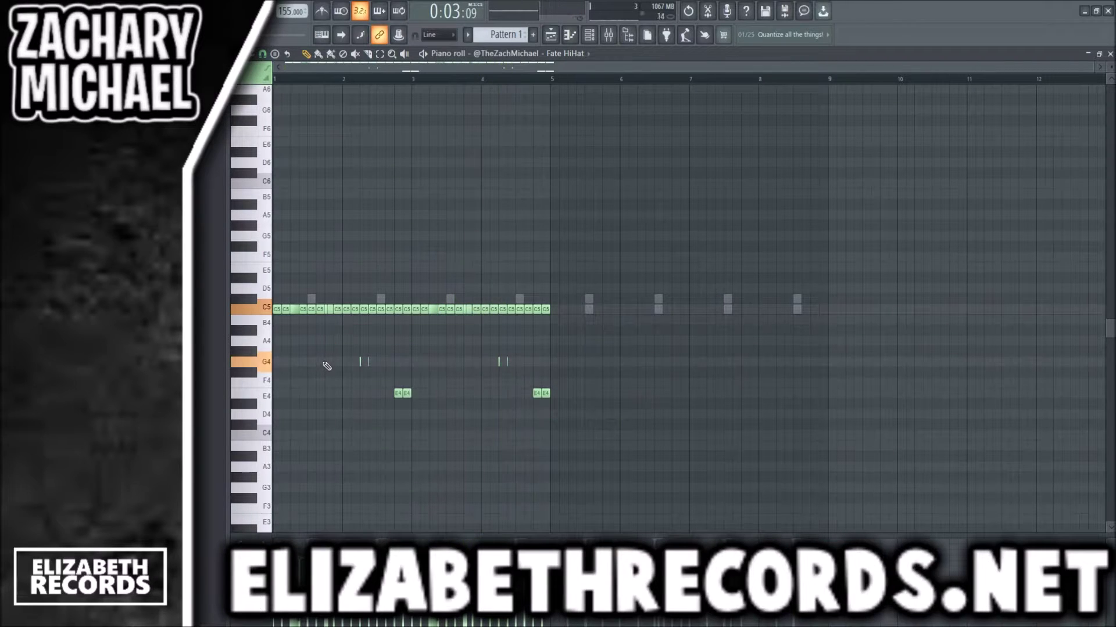
pyautogui.press('space')
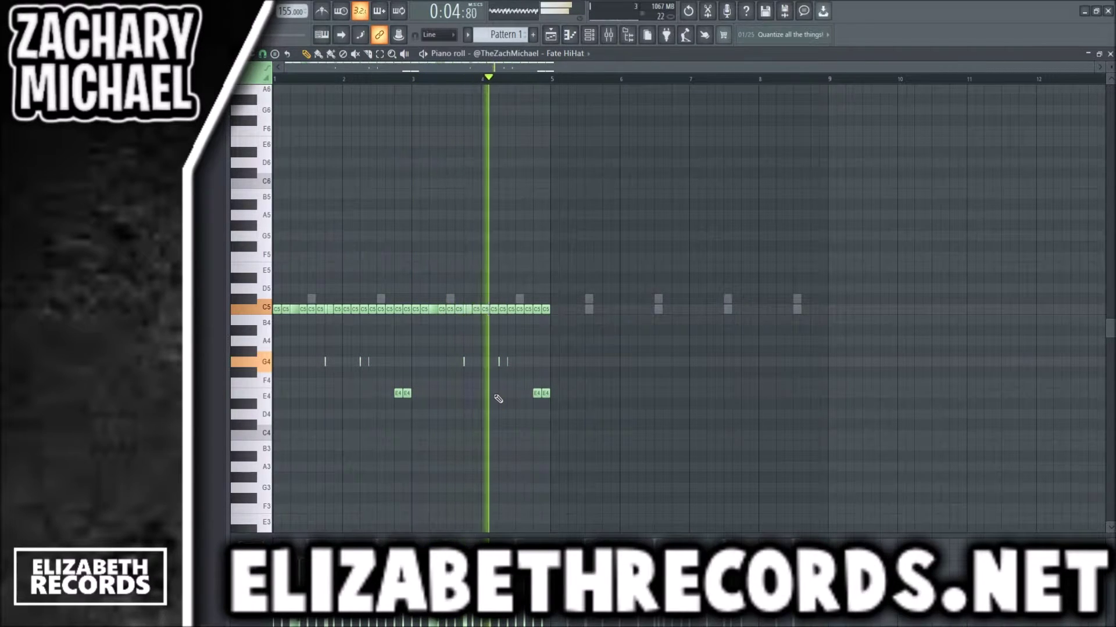
pyautogui.hotkey('ctrl', 'b')
pyautogui.hotkey('ctrl', 'd')
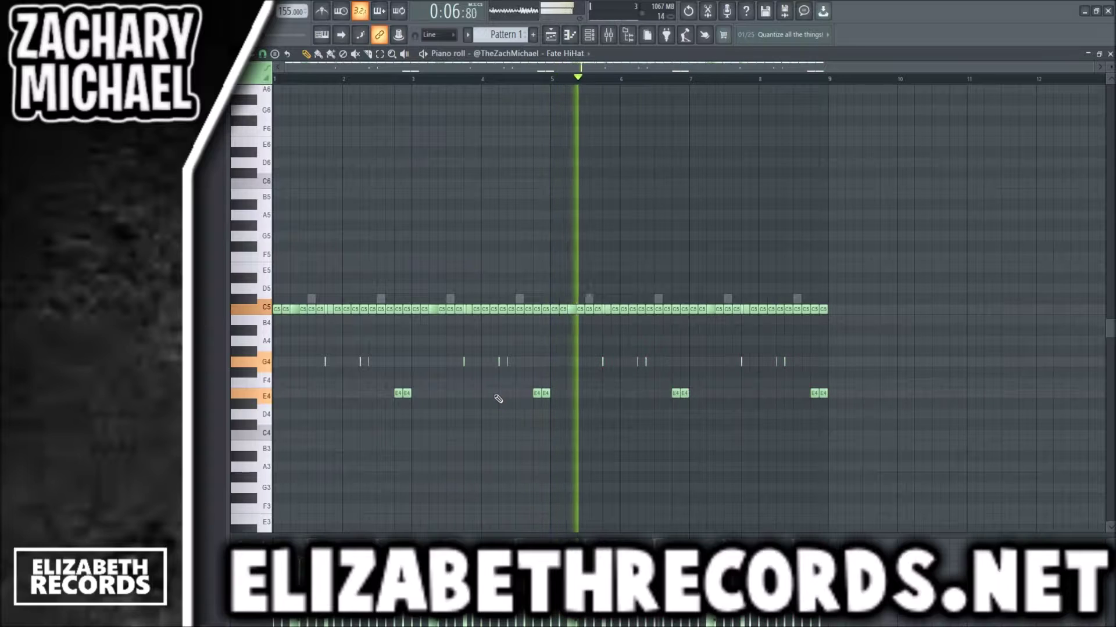
pyautogui.press('Escape')
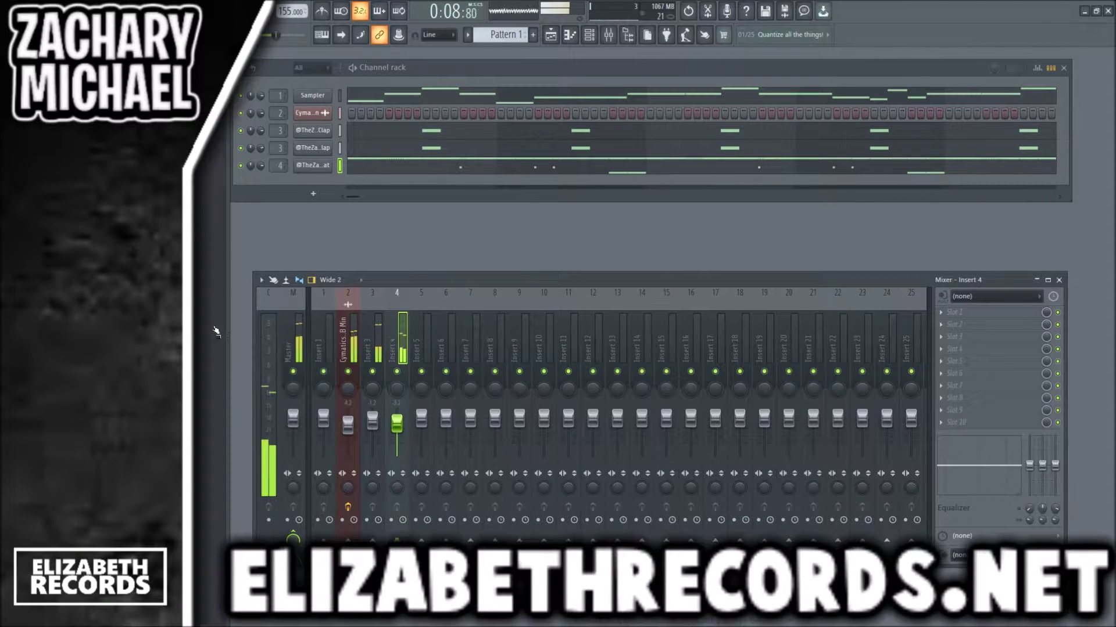
# Step: Load ShaperBox 2 on the hi-hat's mixer track with a Reverse wave sloping over the last quarter and a 16% mix
pyautogui.click(594, 208)
pyautogui.click(439, 324)
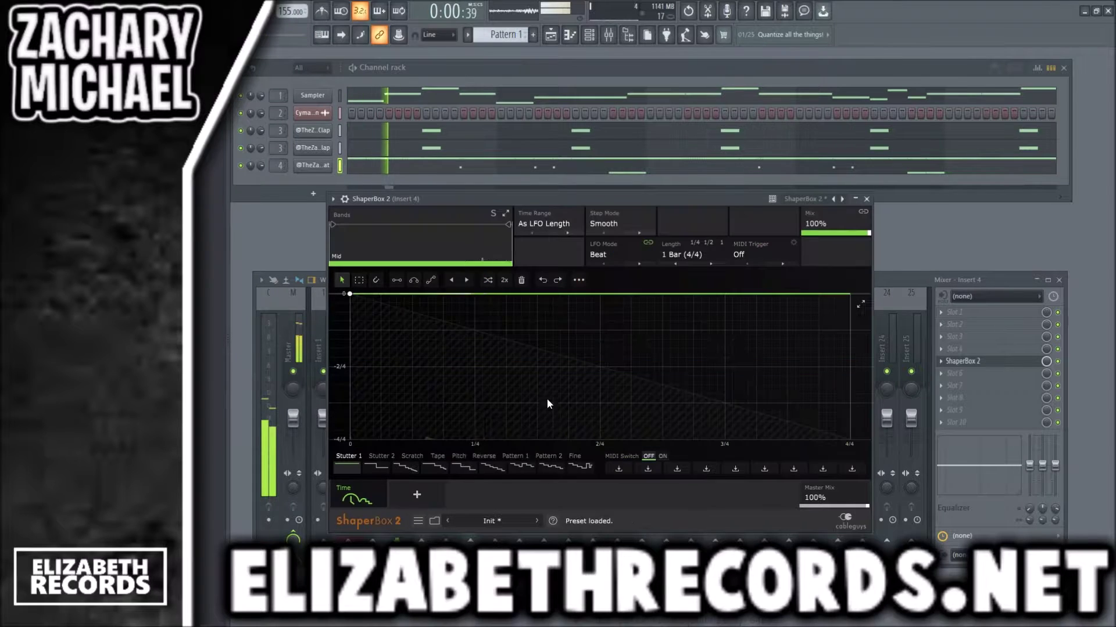
pyautogui.click(487, 457)
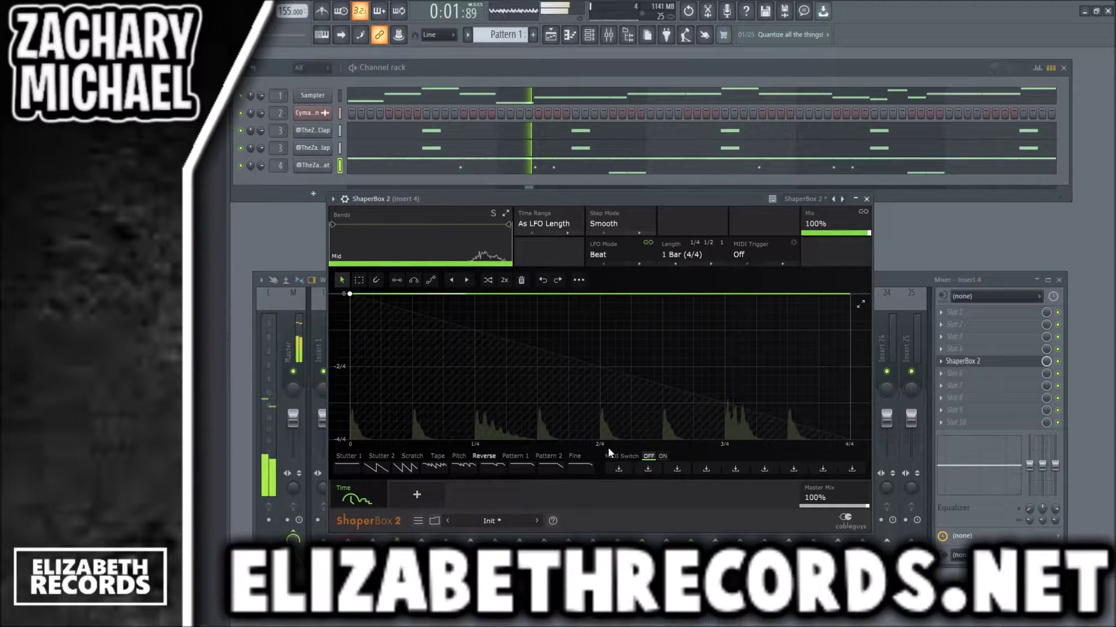
pyautogui.click(562, 472)
pyautogui.moveTo(837, 228); pyautogui.dragTo(837, 279)
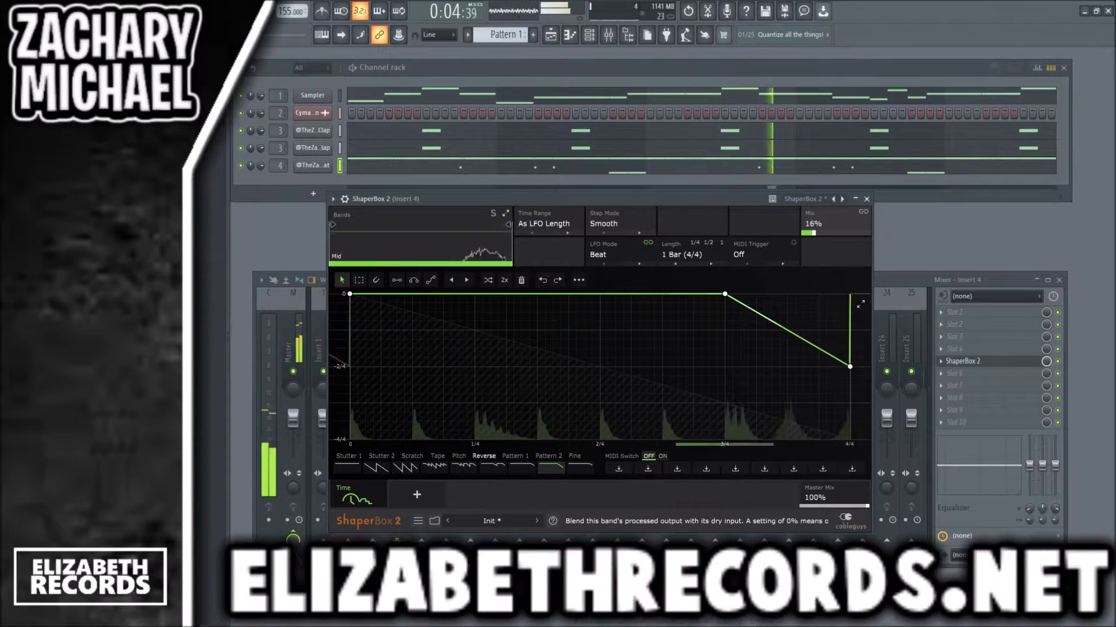
pyautogui.click(866, 199)
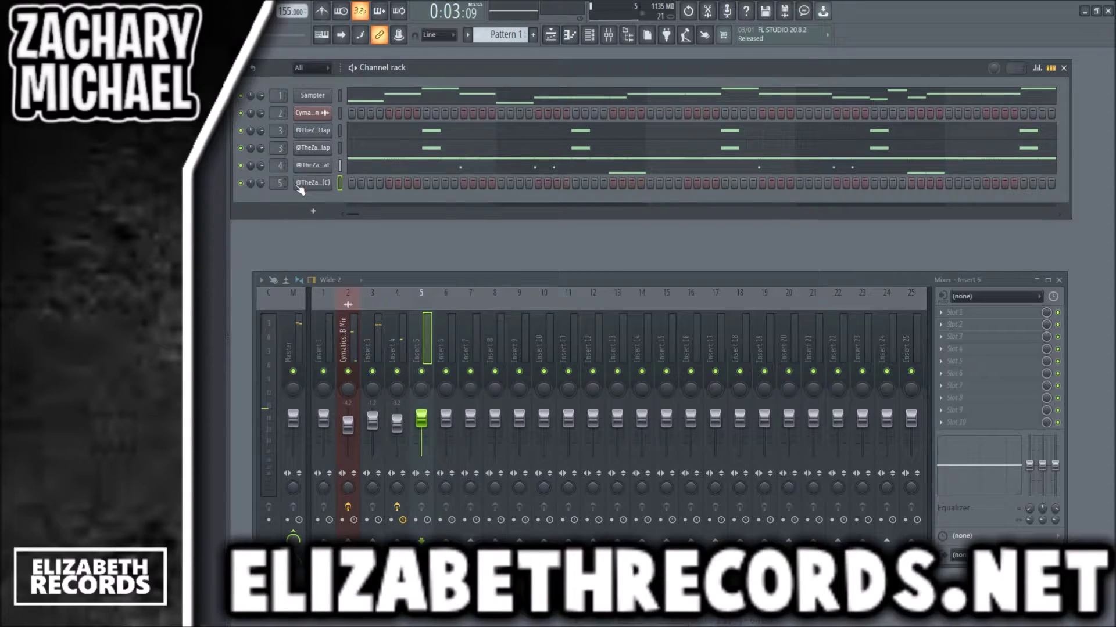
# Step: Trim the end of the Box 808 sample and boost its level, and place an 808 hit on step 7
pyautogui.click(299, 186)
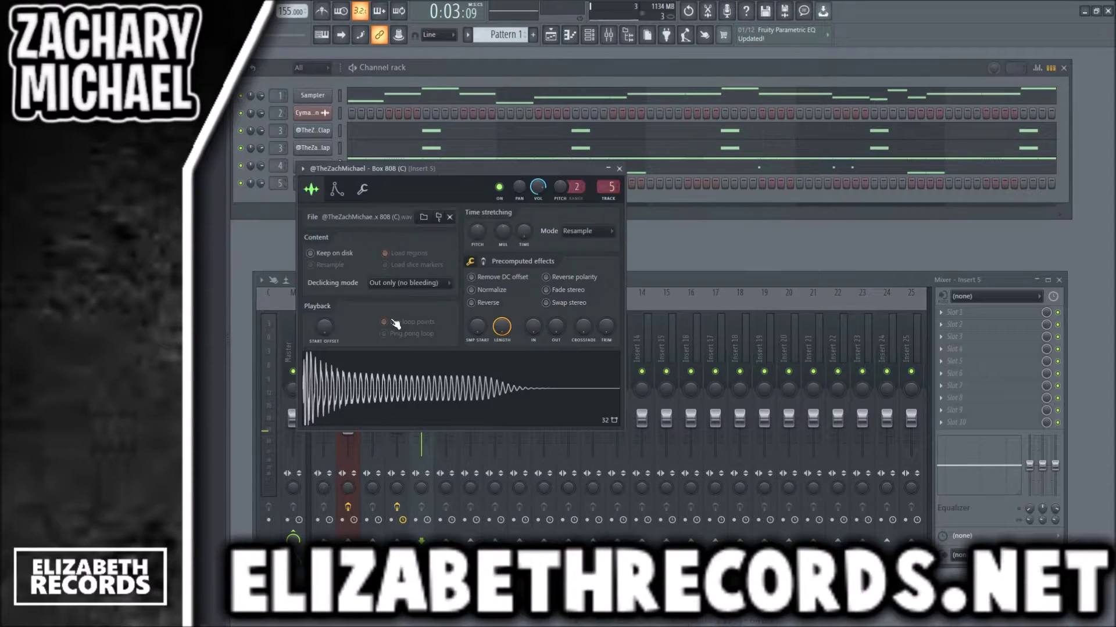
pyautogui.click(362, 190)
pyautogui.click(312, 190)
pyautogui.moveTo(606, 328); pyautogui.dragTo(606, 293)
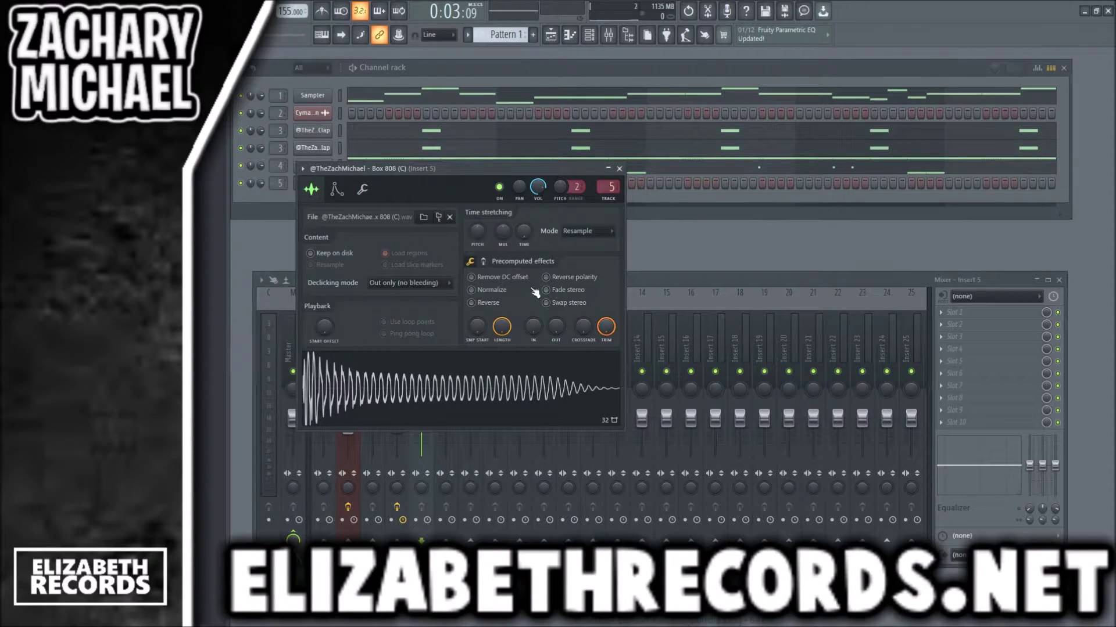
pyautogui.moveTo(478, 285); pyautogui.dragTo(478, 253)
pyautogui.press('Escape')
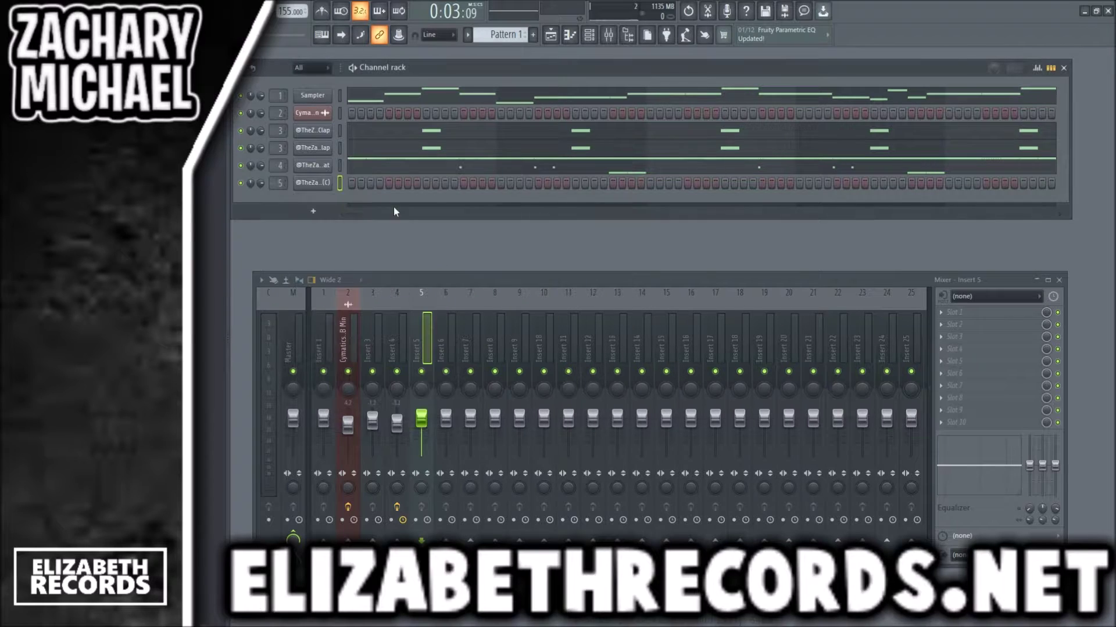
pyautogui.click(409, 185)
pyautogui.click(316, 183)
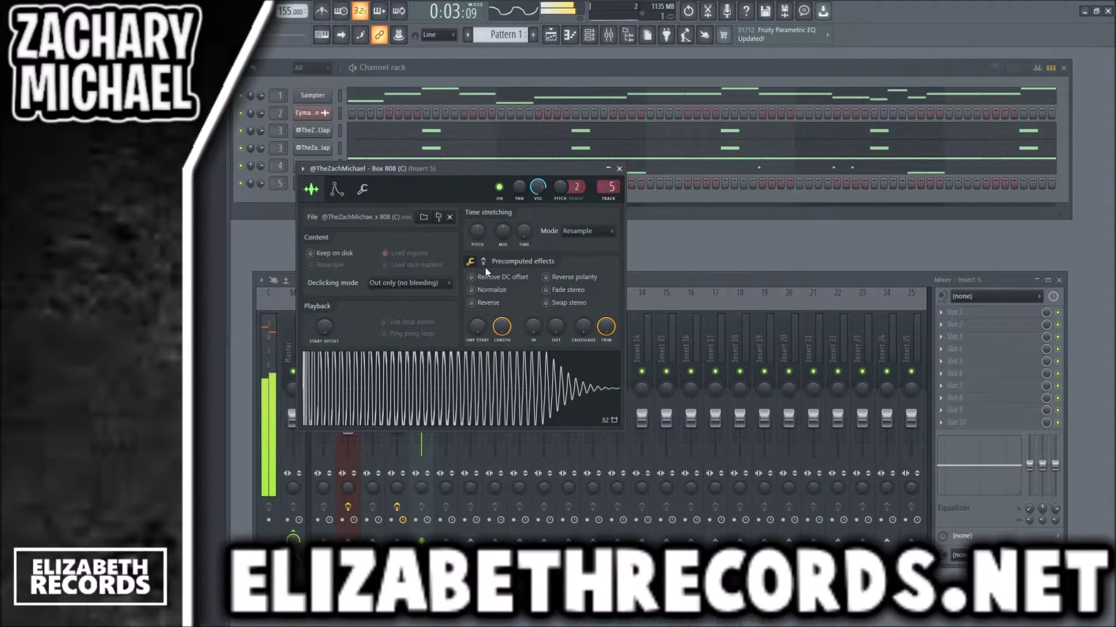
pyautogui.press('Escape')
# Step: Add a C5 808 note on beat two of bar 2 and extend all the 808 notes with quick legato
pyautogui.press('F7')
pyautogui.press('space')
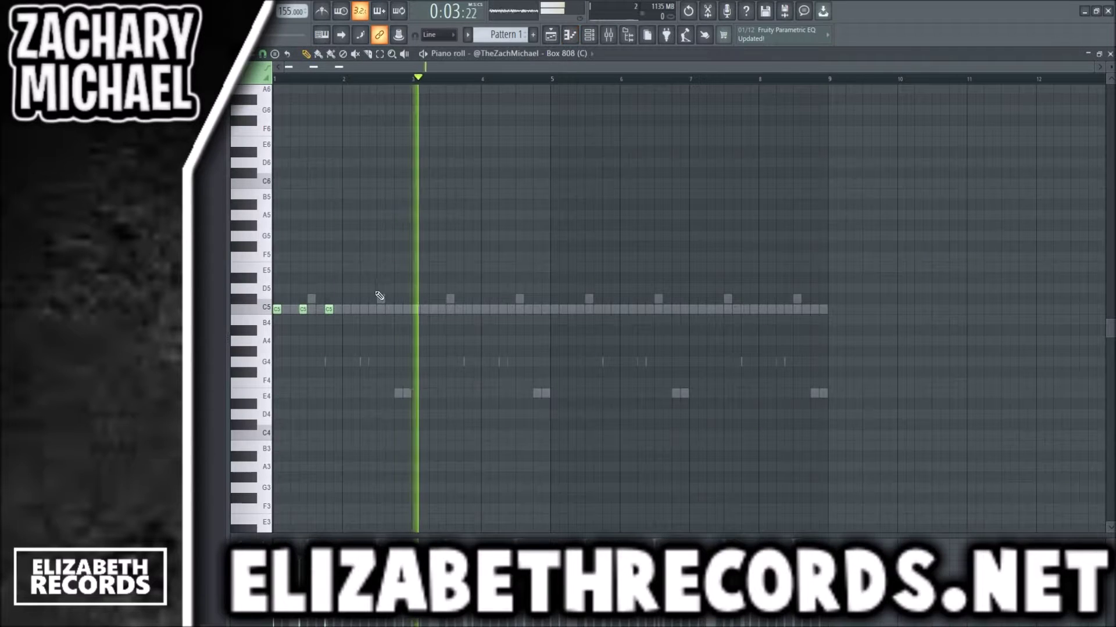
pyautogui.press('space')
pyautogui.click(364, 311)
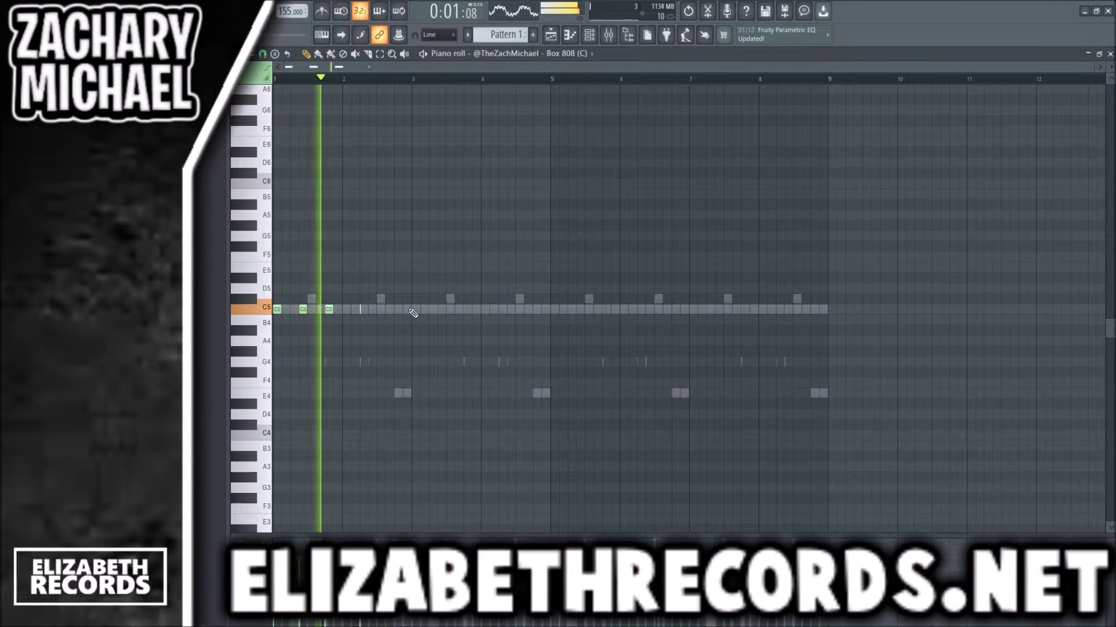
pyautogui.click(416, 311)
pyautogui.hotkey('ctrl', 'l')
# Step: Remove the extra 808 note at bar 3 and shorten the bar 2 note to two beats
pyautogui.scroll(2, 420, 312)
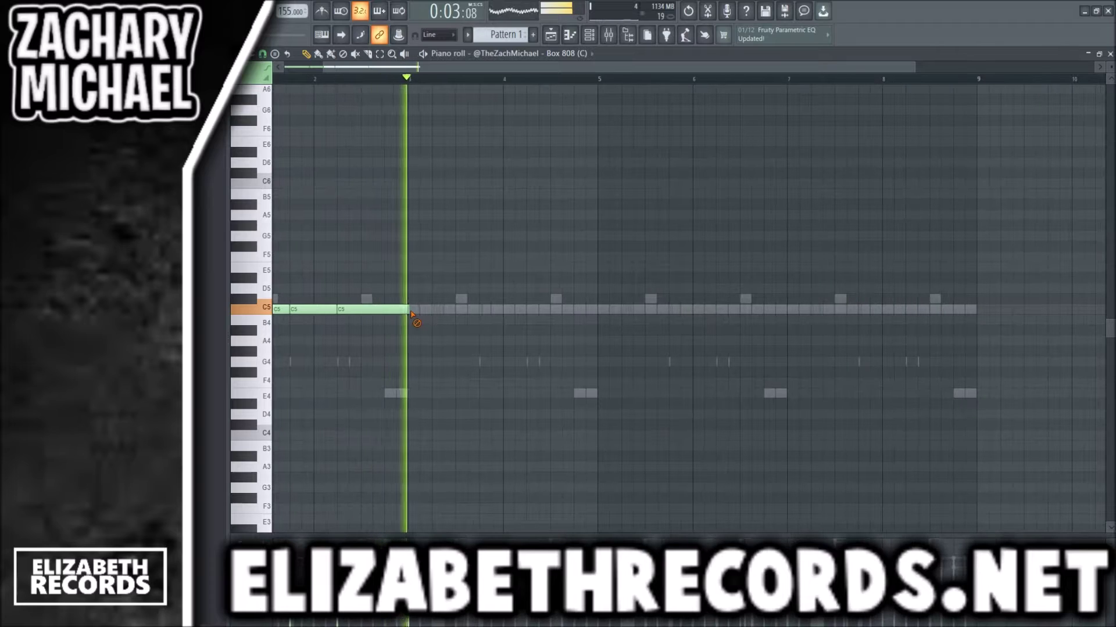
pyautogui.rightClick(399, 311)
pyautogui.scroll(-1, 372, 310)
pyautogui.click(346, 310)
pyautogui.scroll(-2, 388, 323)
pyautogui.scroll(4, 416, 337)
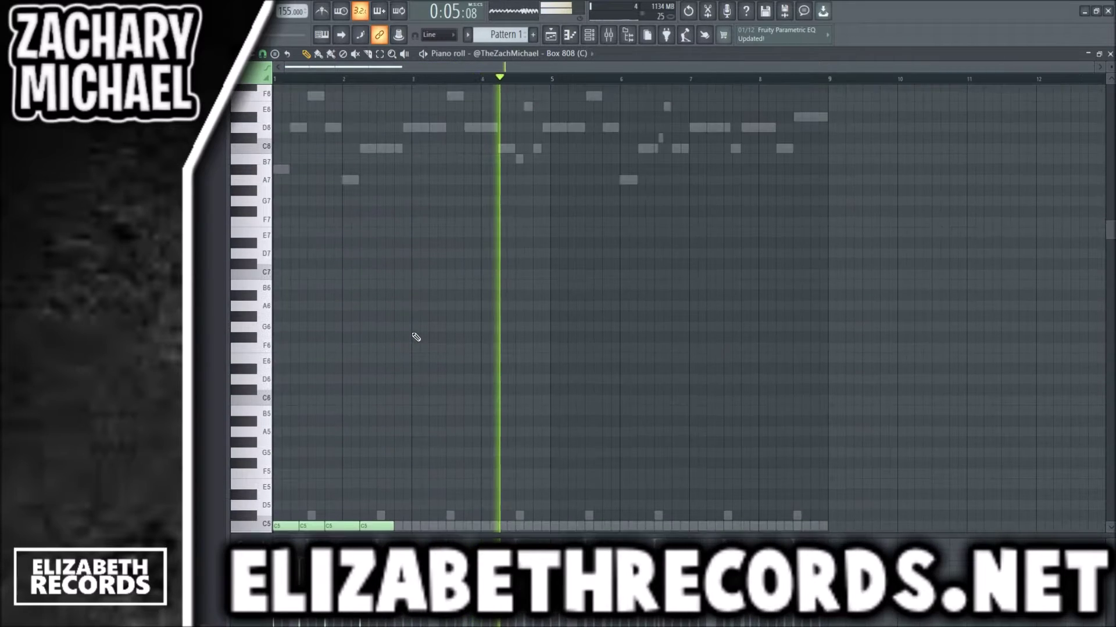
# Step: Raise the 808 notes three octaves to the ghost melody and pitch them to A#8, A#8, D8 and C8
pyautogui.hotkey('ctrl', 'Up')
pyautogui.hotkey('ctrl', 'Up')
pyautogui.hotkey('ctrl', 'Up')
pyautogui.press('space')
pyautogui.scroll(3, 314, 264)
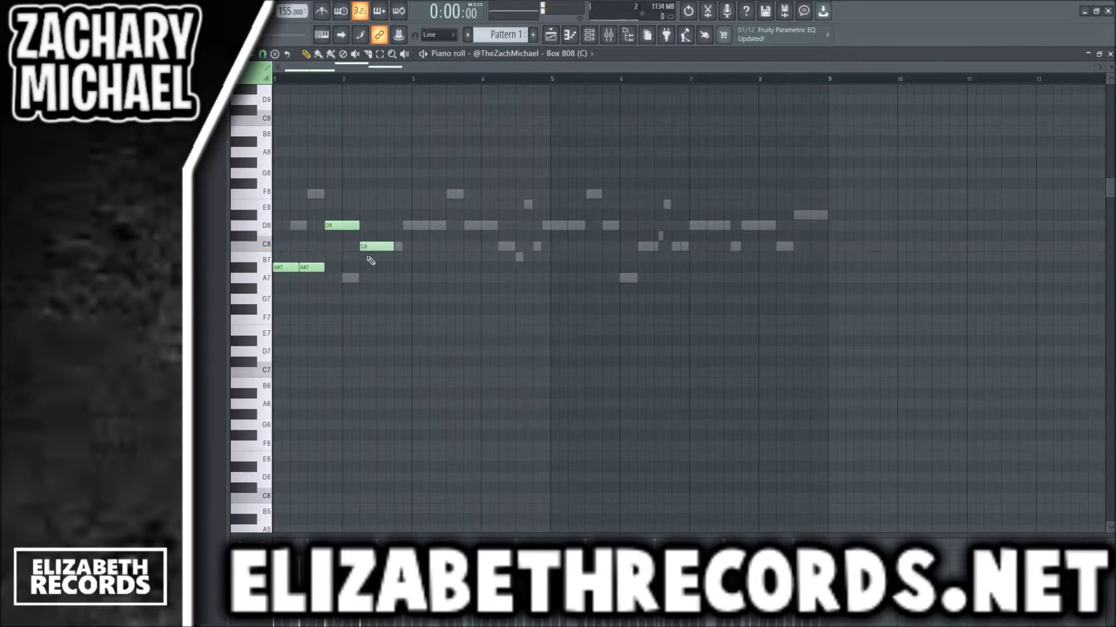
pyautogui.press('space')
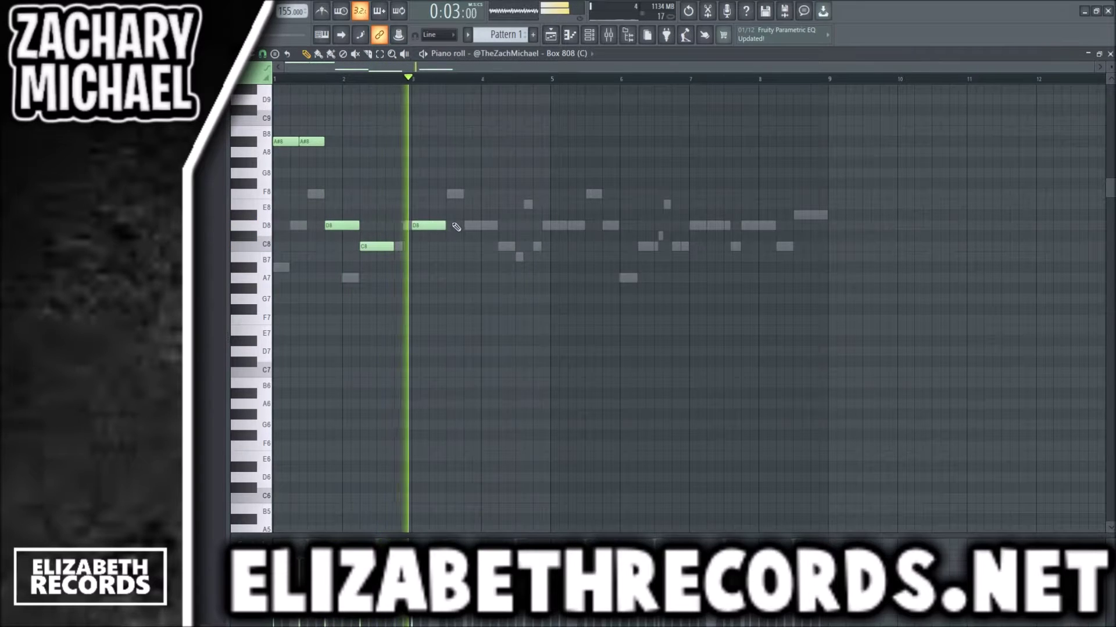
# Step: Complete the 808 line in bars 3 and 4 with D8, C8 and E8 notes and repeat the phrase in bars 5 to 8
pyautogui.click(503, 245)
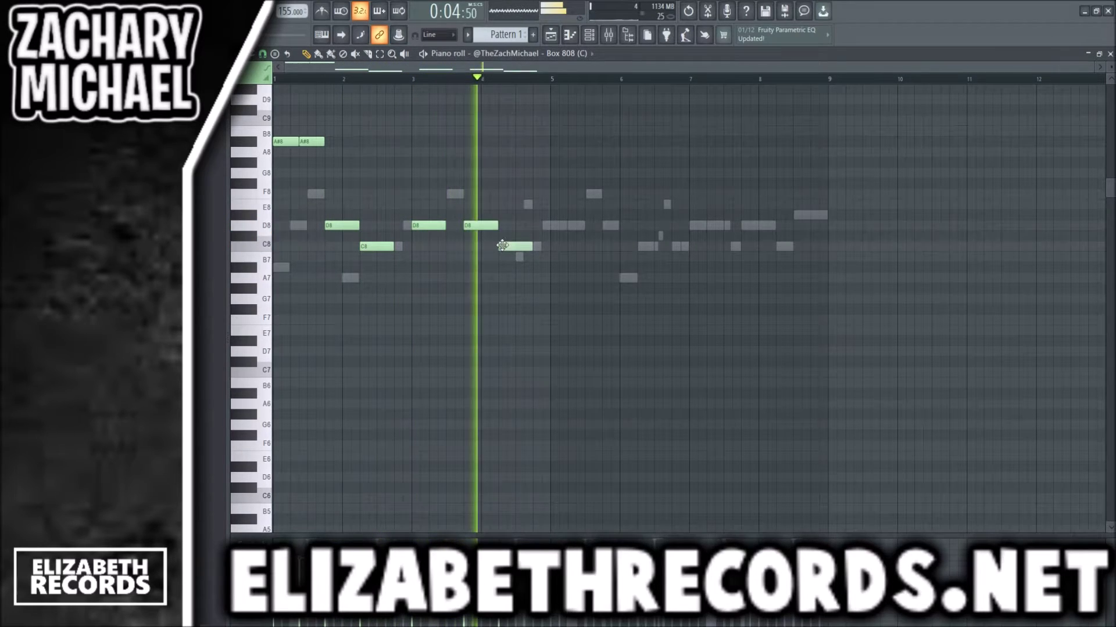
pyautogui.click(537, 225)
pyautogui.moveTo(566, 224); pyautogui.dragTo(549, 223)
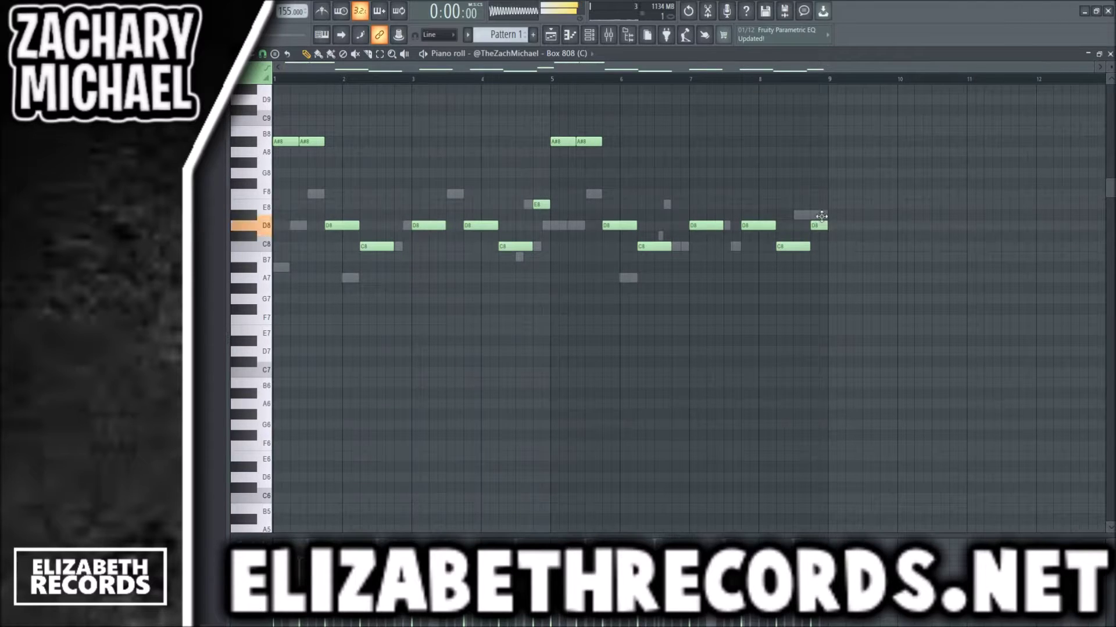
# Step: Lower the whole 808 line three octaves and play it back
pyautogui.hotkey('ctrl', 'Down')
pyautogui.hotkey('ctrl', 'Down')
pyautogui.hotkey('ctrl', 'Down')
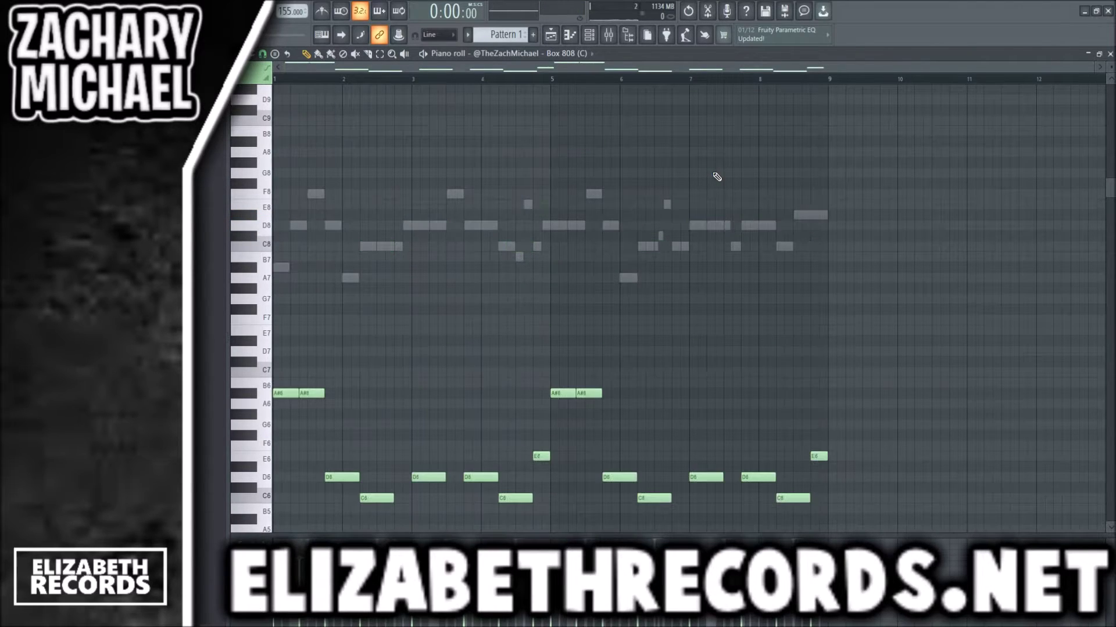
pyautogui.press('space')
pyautogui.scroll(-4, 610, 149)
pyautogui.scroll(-3, 561, 233)
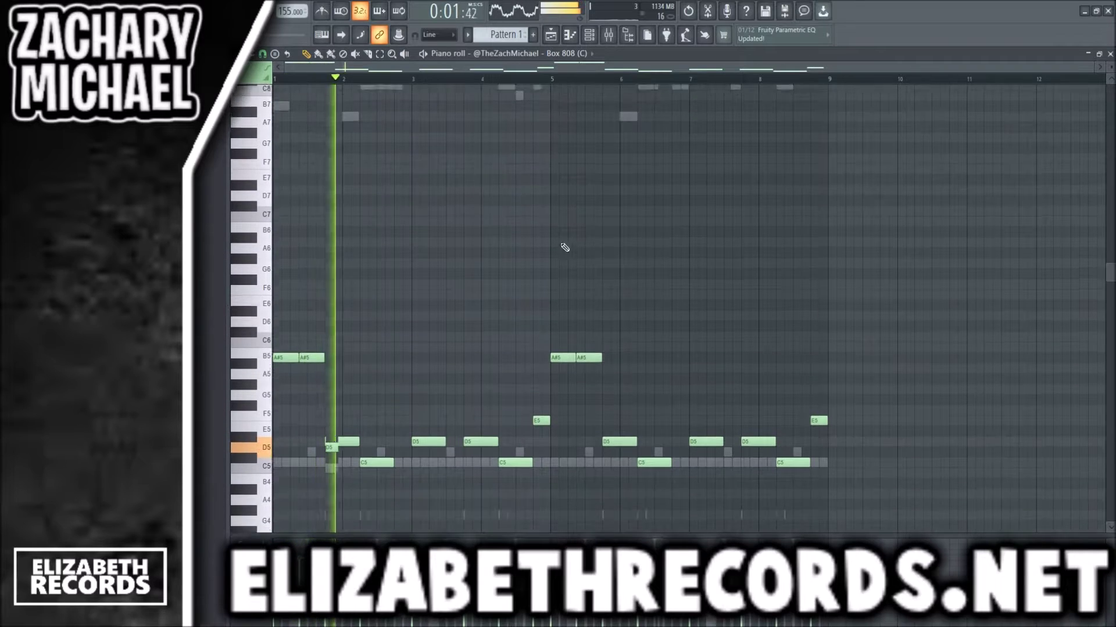
# Step: Double the closing E5 808 hit in bar 8 and extend all the 808 notes with quick legato
pyautogui.moveTo(912, 418); pyautogui.dragTo(287, 232)
pyautogui.keyDown('ctrl'); pyautogui.click(468, 251); pyautogui.keyUp('ctrl')
pyautogui.hotkey('ctrl', 'l')
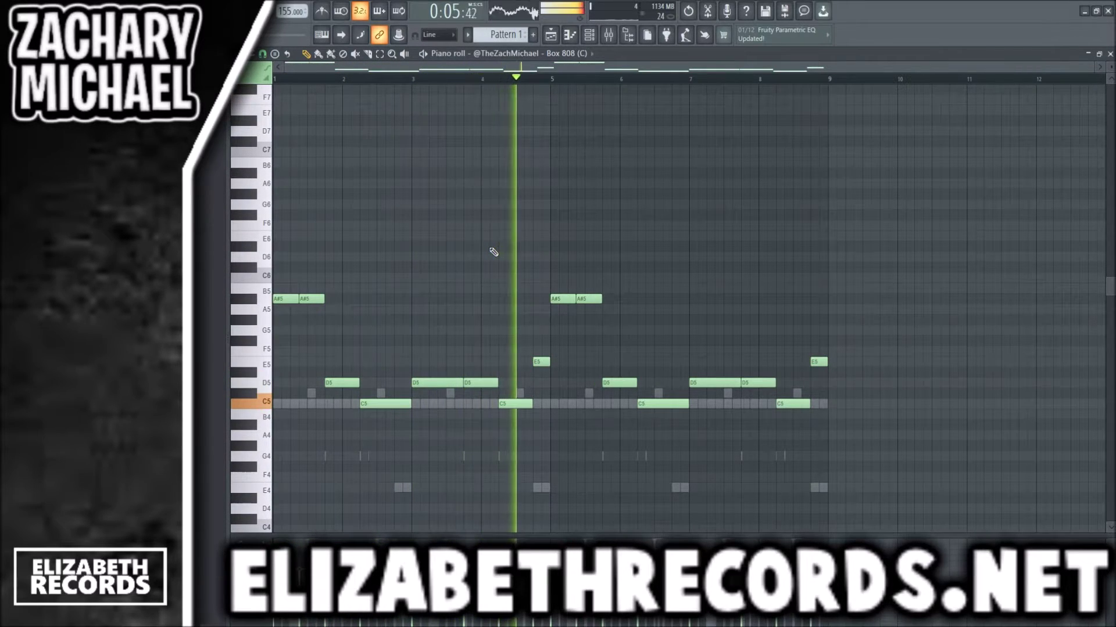
pyautogui.hotkey('ctrl', 'z')
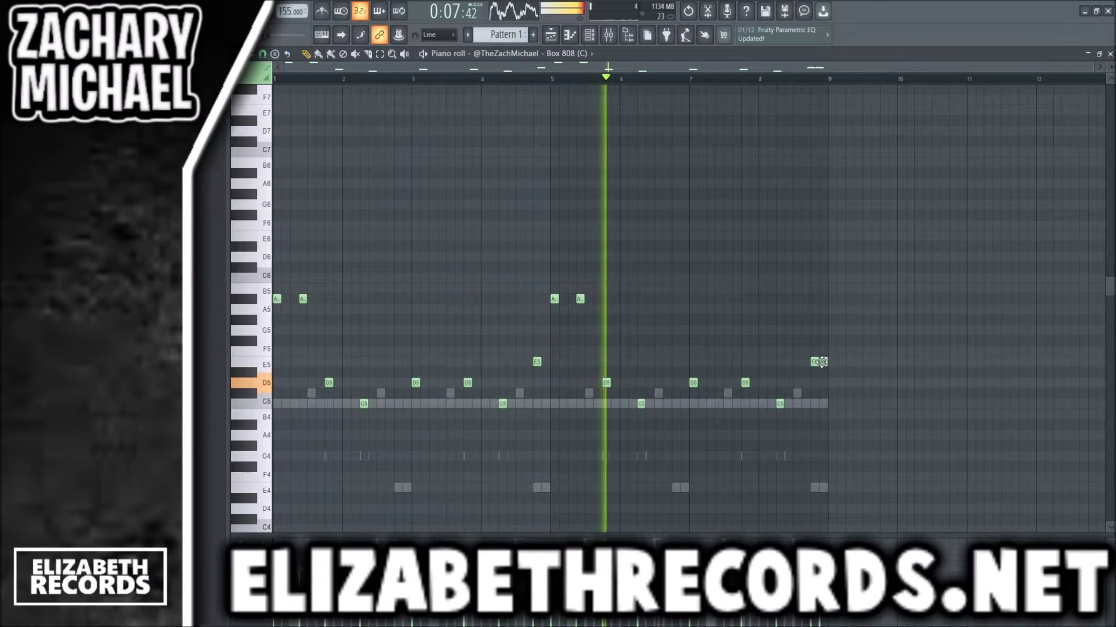
pyautogui.hotkey('ctrl', 'l')
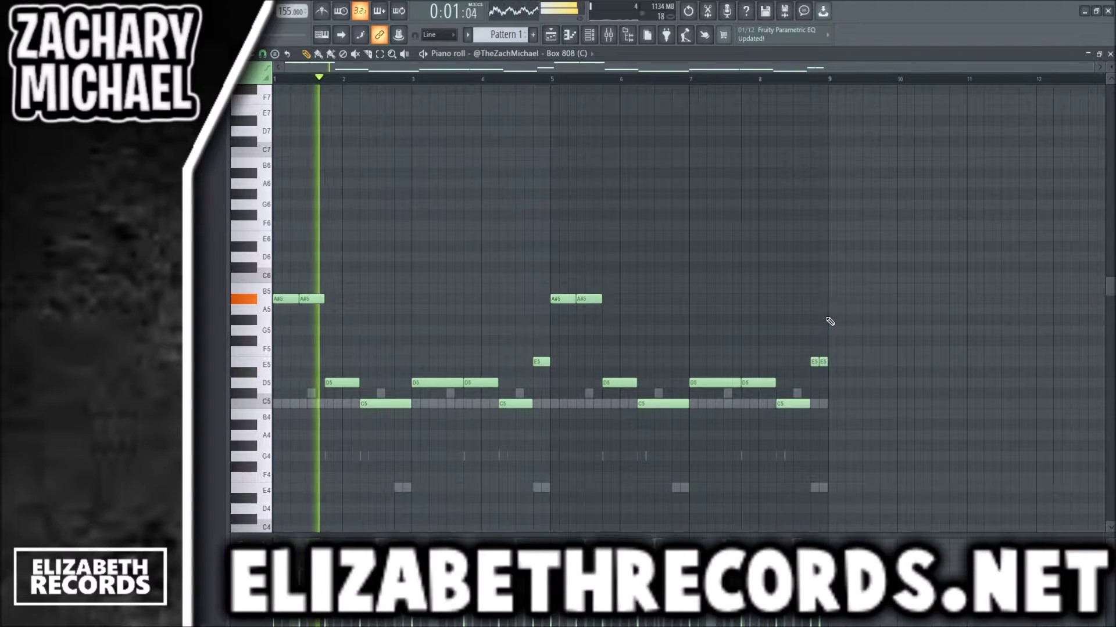
# Step: Lower the 808's mixer level and add the Broad Kick sample as a channel on mixer track 6
pyautogui.press('F7')
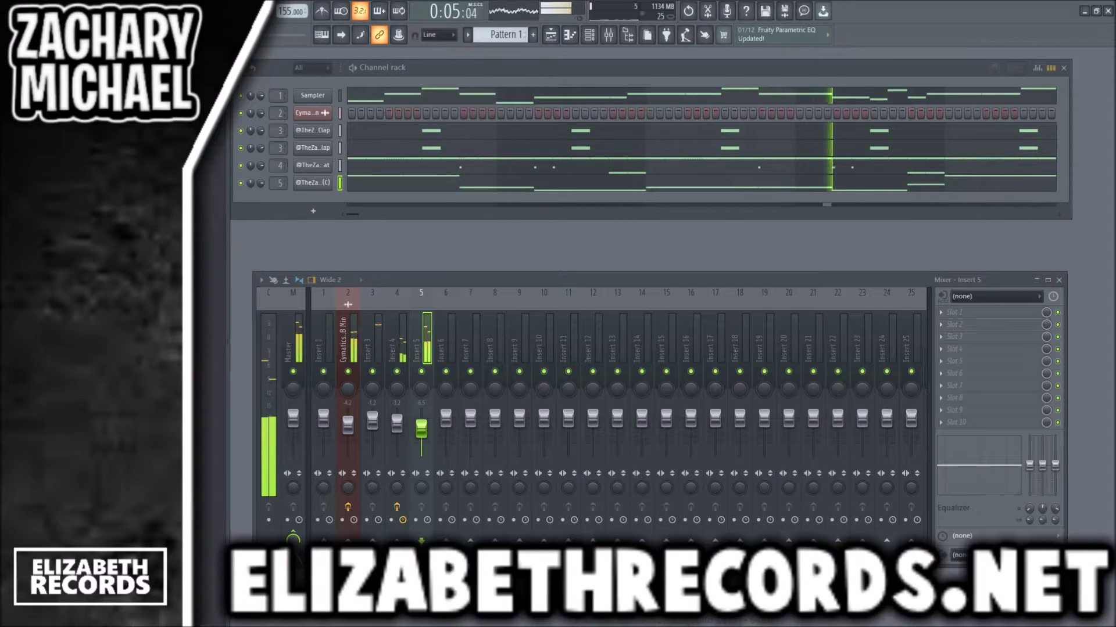
pyautogui.moveTo(290, 204); pyautogui.dragTo(277, 189)
pyautogui.click(306, 202)
pyautogui.moveTo(621, 342); pyautogui.dragTo(621, 326)
pyautogui.press('Escape')
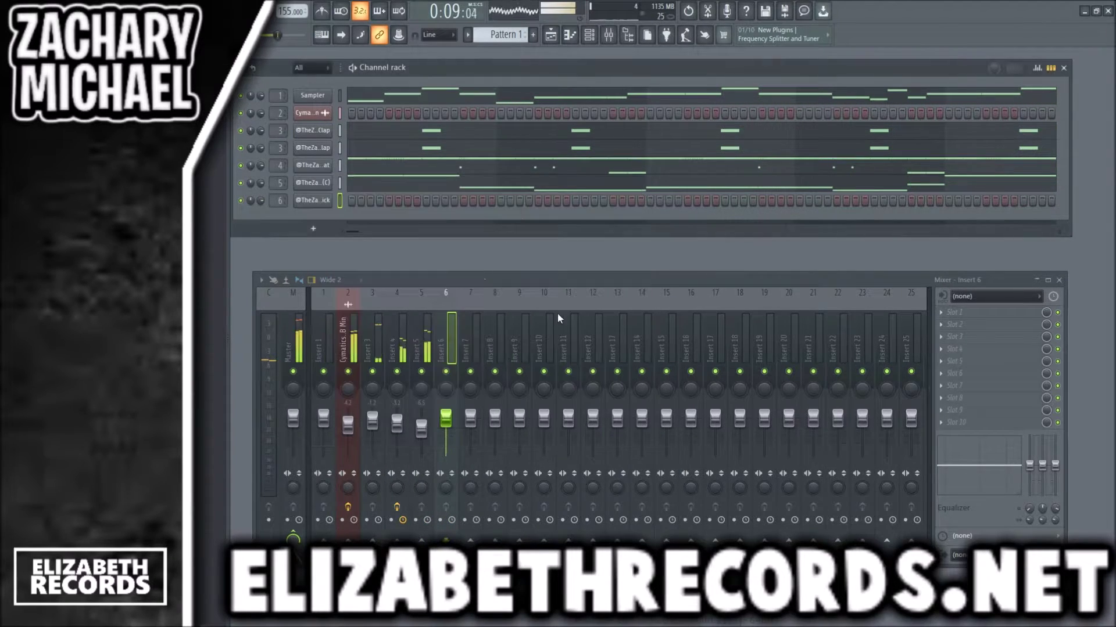
# Step: Paste the 808 pattern into the Broad Kick channel and set every note to C5
pyautogui.click(340, 200)
pyautogui.hotkey('ctrl', 'v')
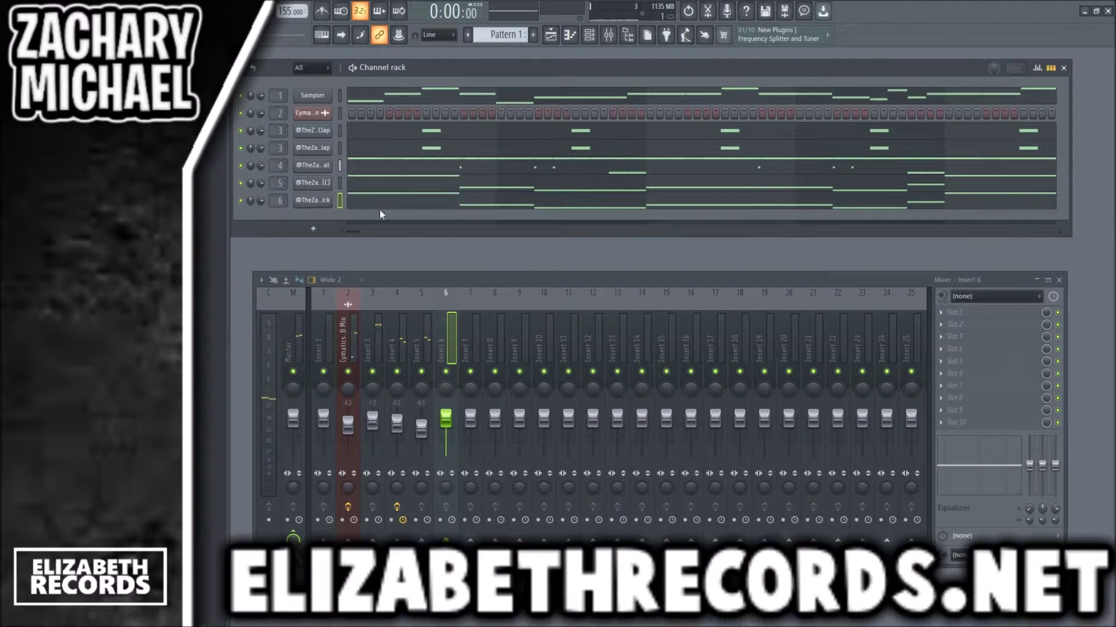
pyautogui.click(371, 204)
pyautogui.hotkey('alt', 'k')
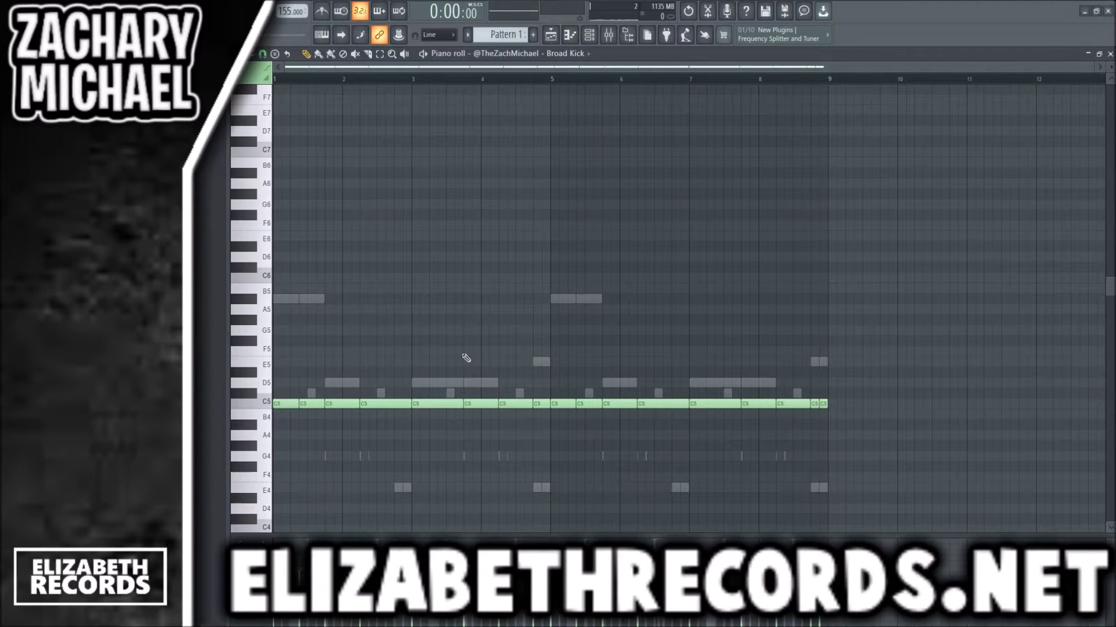
# Step: Delete the second and third kicks and the beat-two kick of bar 4, and duplicate the four bars over bars 5 to 8
pyautogui.click(515, 404)
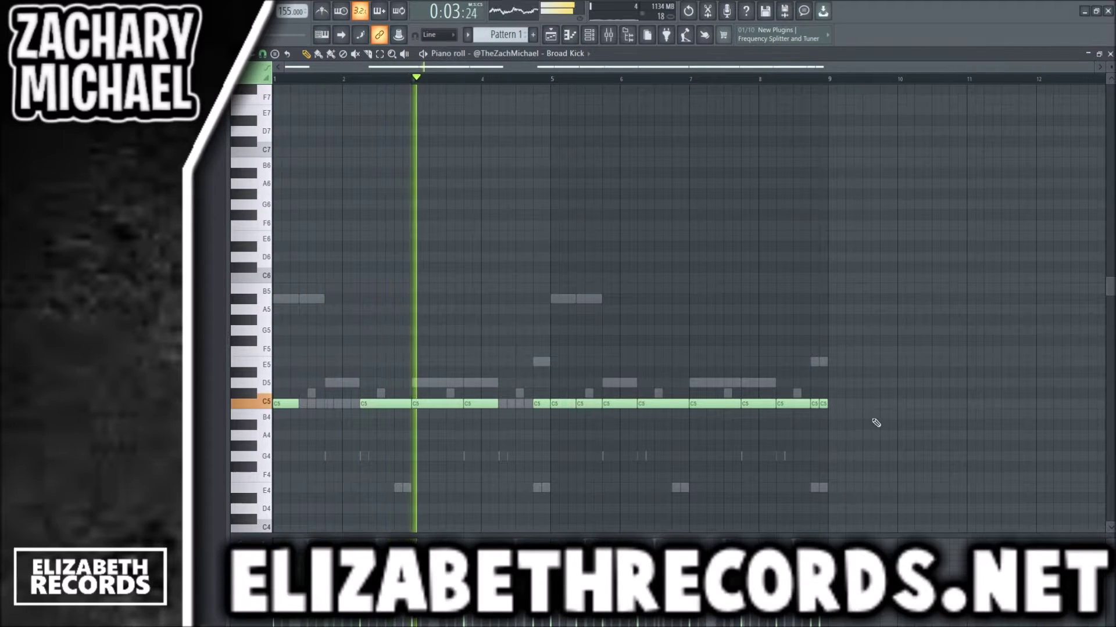
pyautogui.moveTo(874, 423); pyautogui.dragTo(572, 377)
pyautogui.hotkey('ctrl', 'l')
pyautogui.hotkey('ctrl', 'b')
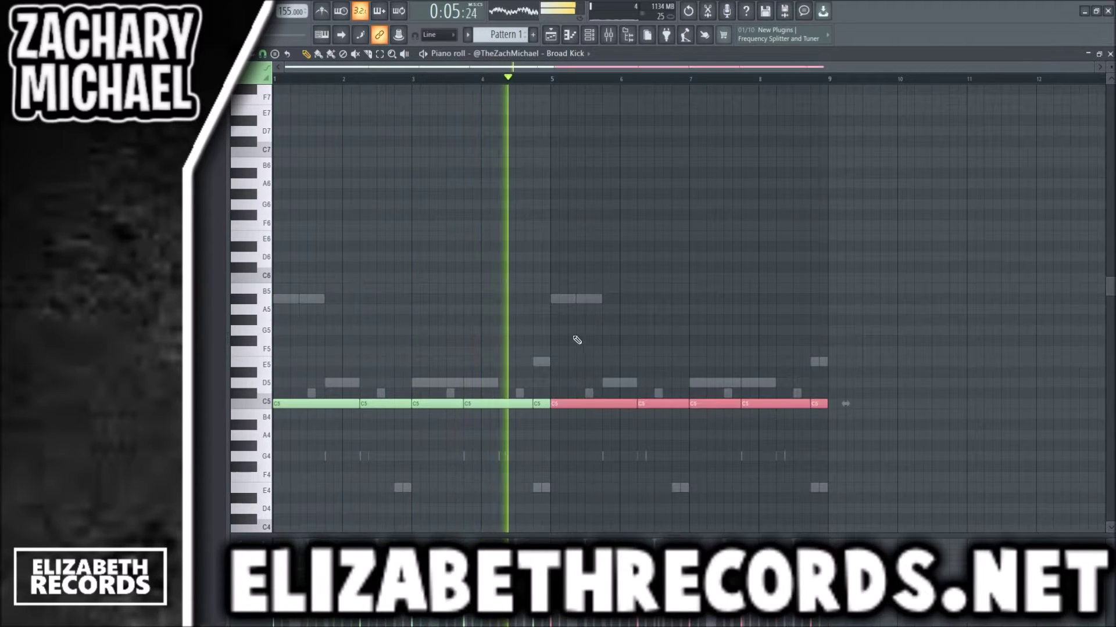
pyautogui.moveTo(914, 450); pyautogui.dragTo(353, 316)
pyautogui.hotkey('ctrl', 'd')
# Step: Solo the 808 and kick mixer tracks to lower the kick's level, and turn all tracks back on
pyautogui.press('F7')
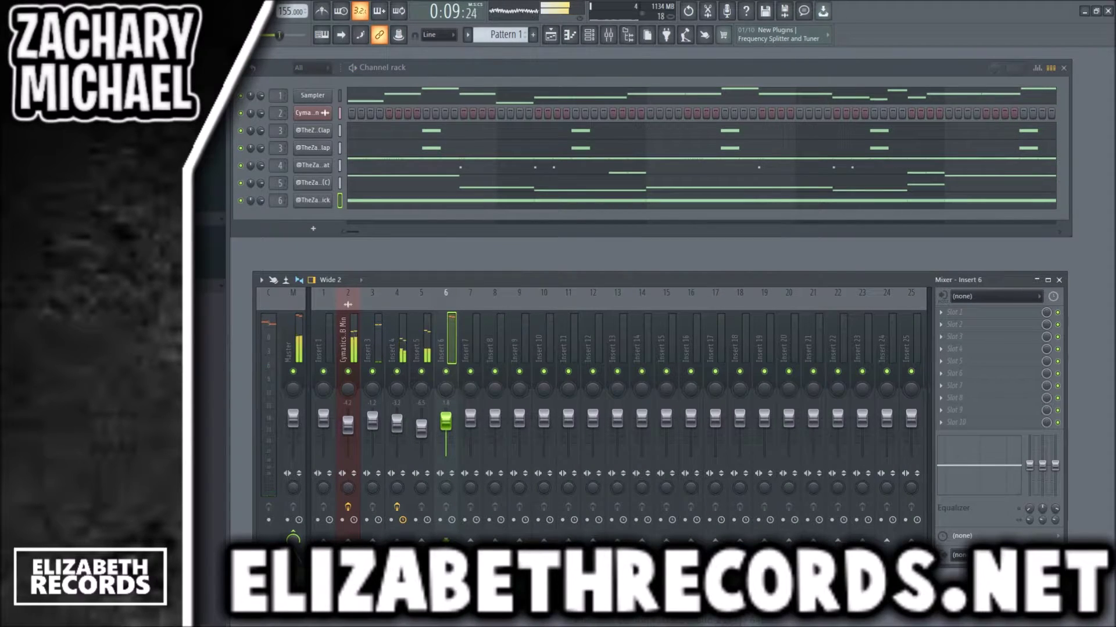
pyautogui.rightClick(421, 371)
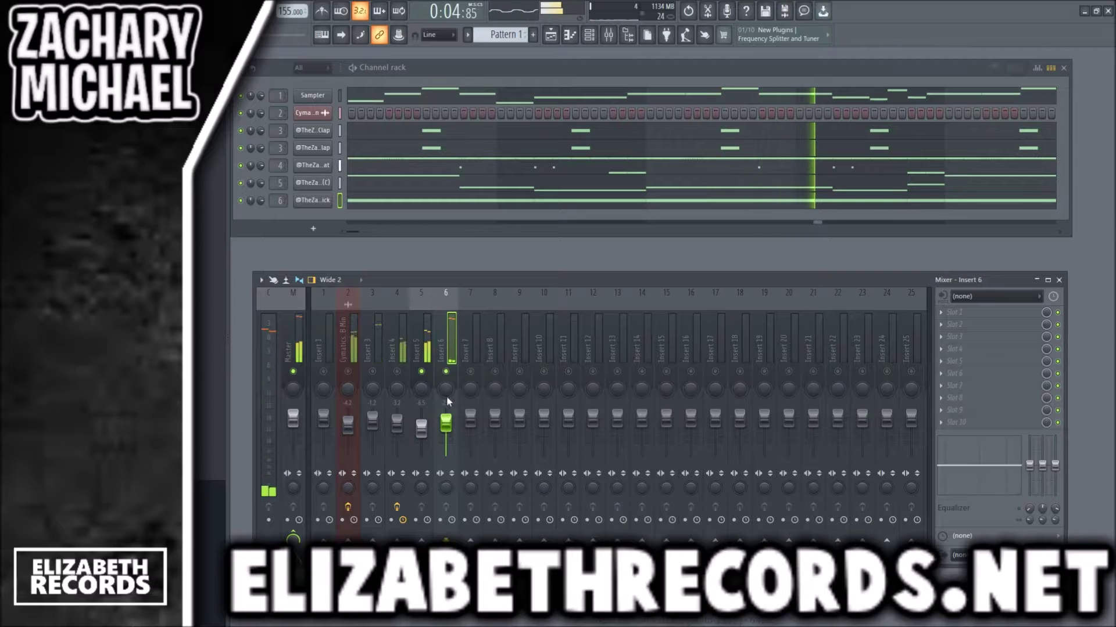
pyautogui.rightClick(446, 372)
# Step: Add the Yearn OpenHat sample as a channel on mixer track 7 with a hit on step 1
pyautogui.moveTo(312, 242); pyautogui.dragTo(352, 220)
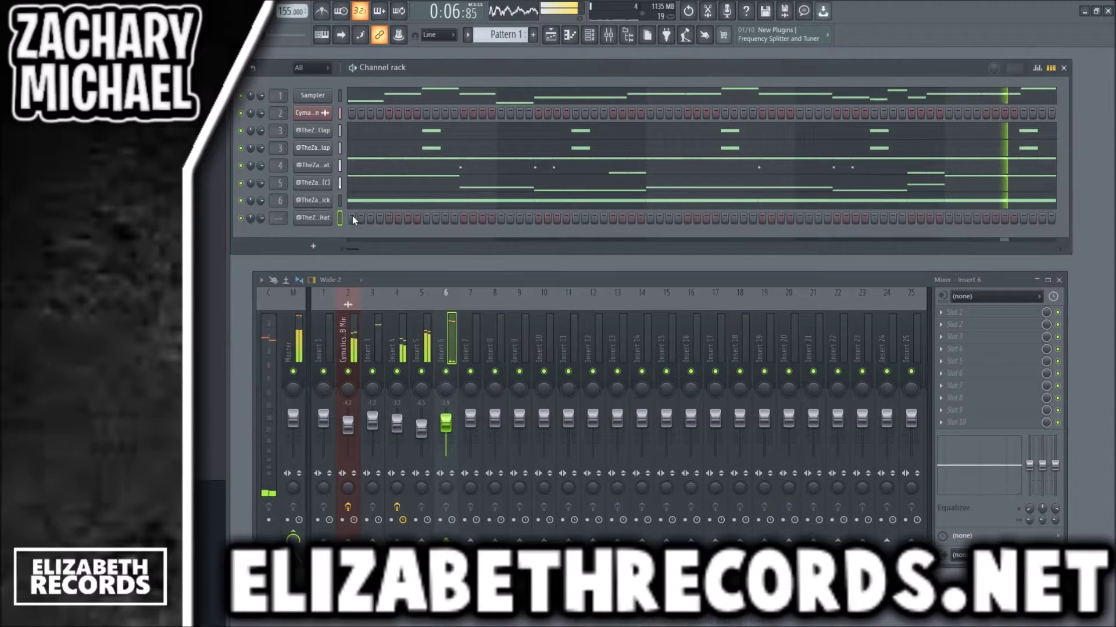
pyautogui.click(312, 221)
pyautogui.click(327, 222)
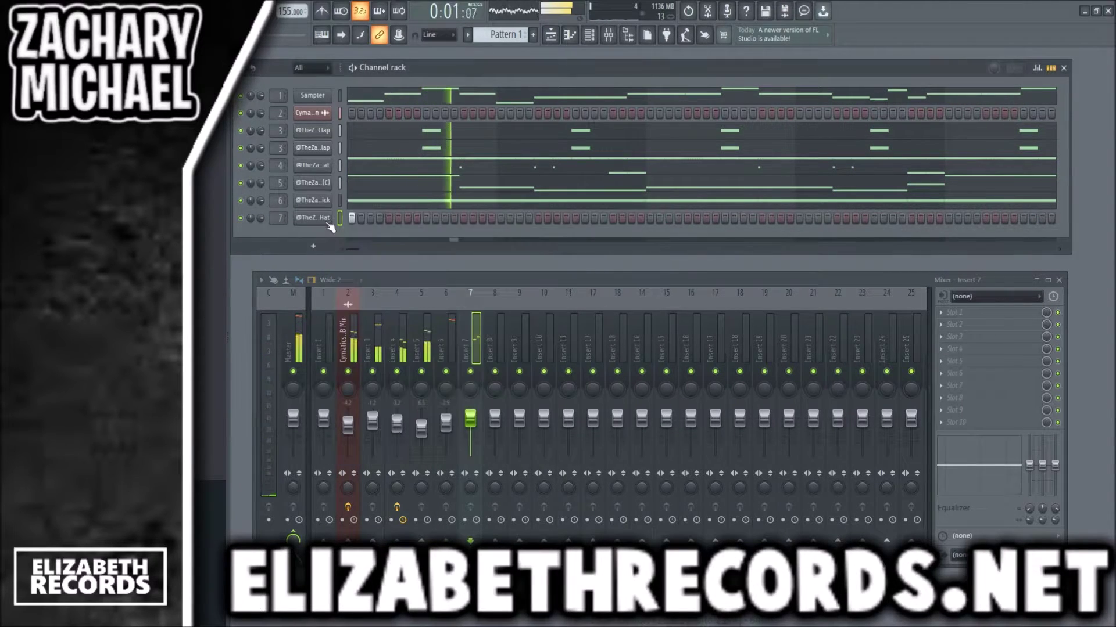
# Step: Stretch the C5 open-hat note to three bars, add a one-bar C5 note in bar 4, and duplicate both into bars 5 to 8
pyautogui.press('F7')
pyautogui.moveTo(279, 405); pyautogui.dragTo(481, 406)
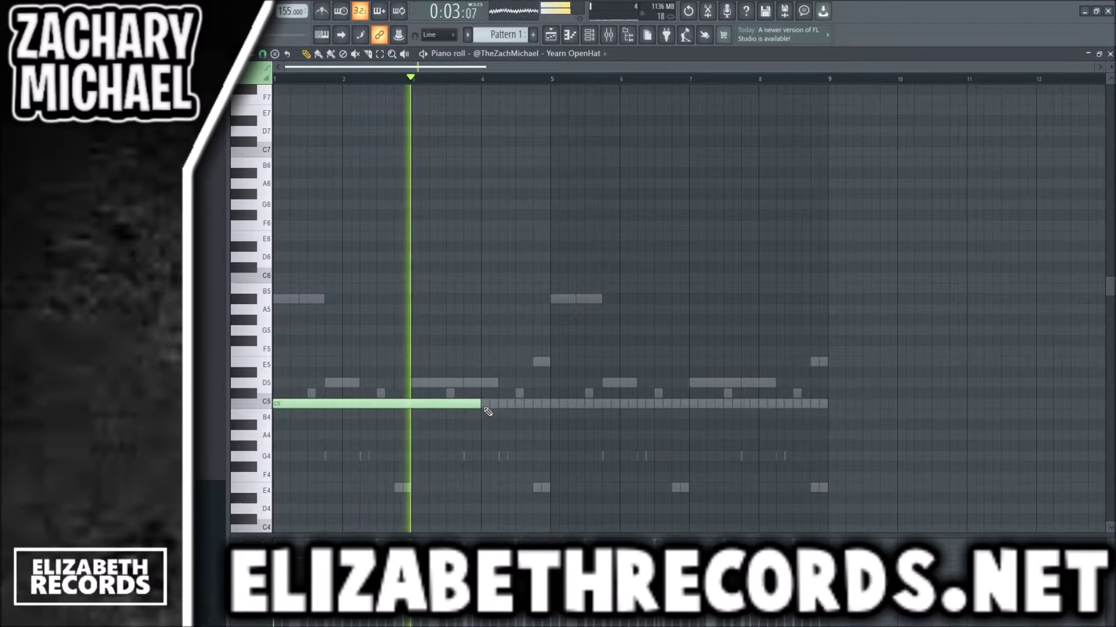
pyautogui.click(486, 406)
pyautogui.moveTo(685, 405); pyautogui.dragTo(549, 405)
pyautogui.hotkey('ctrl', 'b')
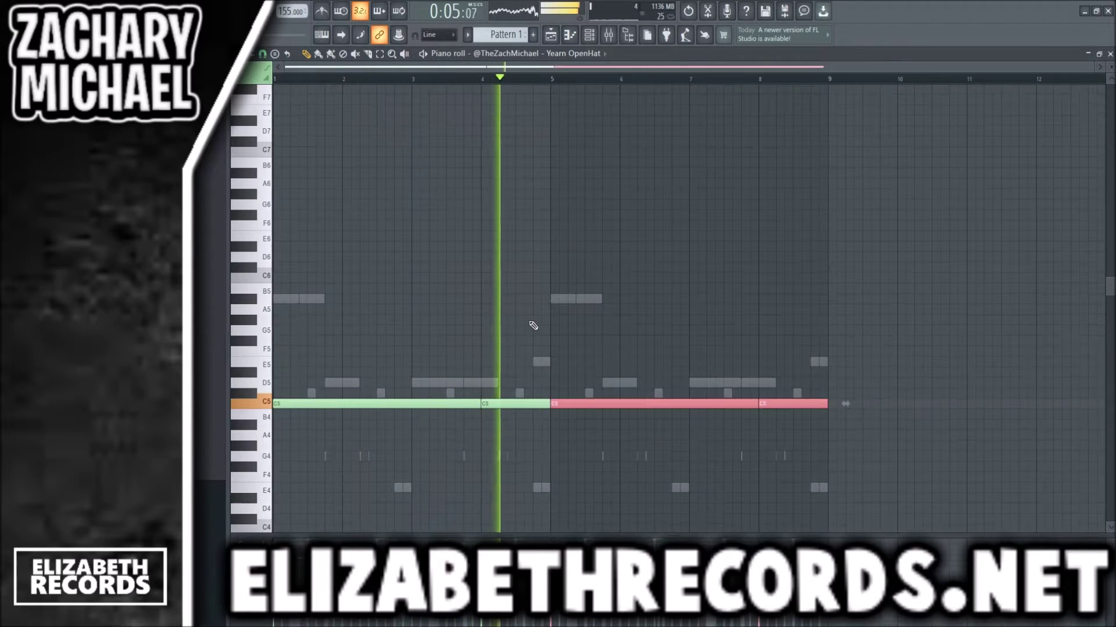
# Step: Lower the open-hat notes in bars 4 and 8 to A#4
pyautogui.keyDown('ctrl'); pyautogui.keyDown('shift'); pyautogui.click(529, 405); pyautogui.keyUp('shift'); pyautogui.keyUp('ctrl')
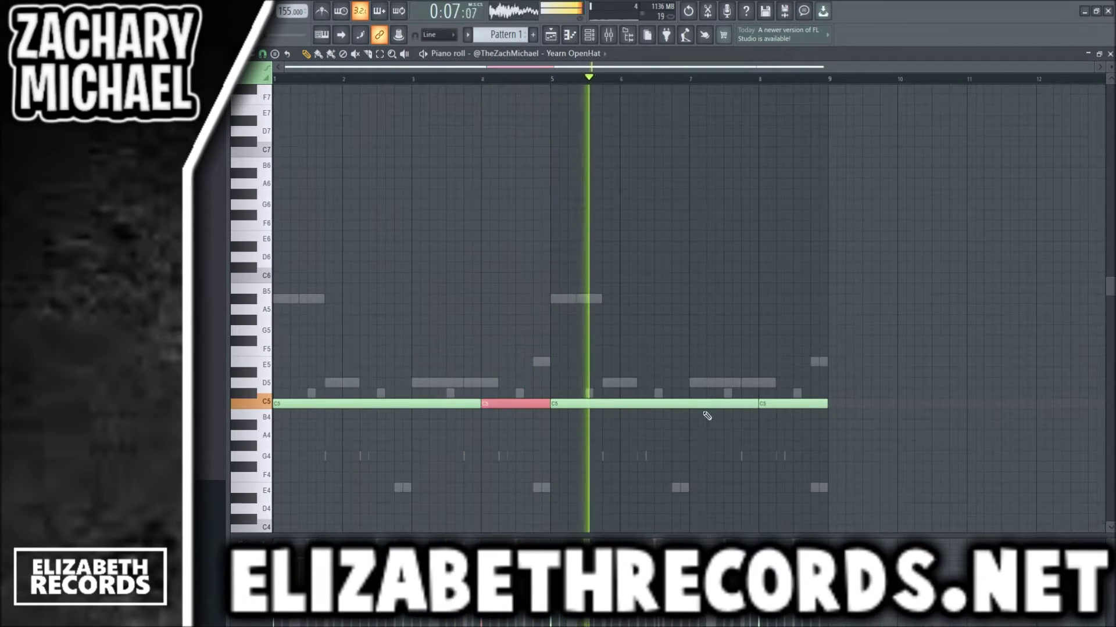
pyautogui.keyDown('ctrl'); pyautogui.keyDown('shift'); pyautogui.click(785, 405); pyautogui.keyUp('shift'); pyautogui.keyUp('ctrl')
pyautogui.hotkey('shift', 'Down')
pyautogui.hotkey('shift', 'Down')
pyautogui.keyDown('ctrl'); pyautogui.click(661, 339); pyautogui.keyUp('ctrl')
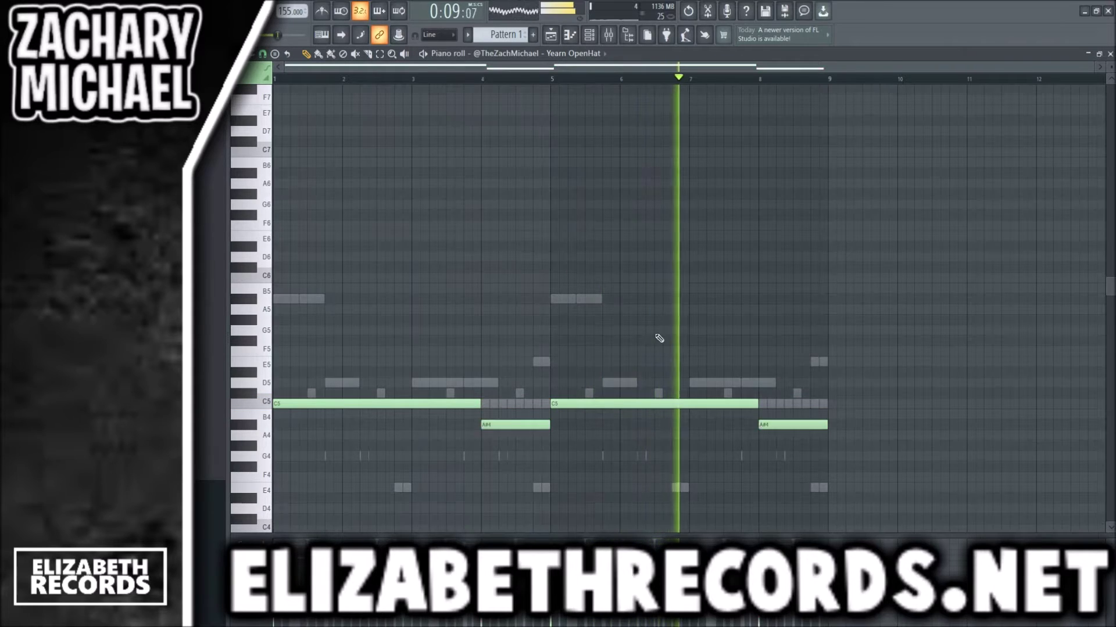